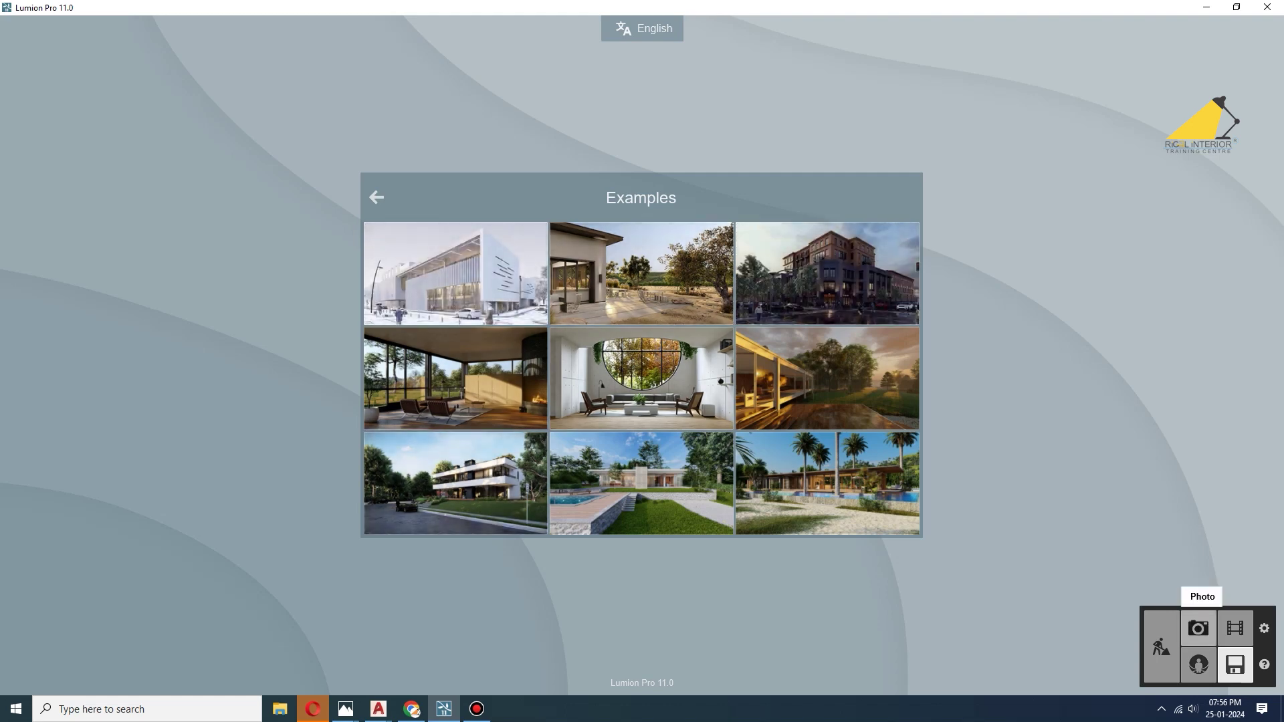
# - Return to the start menu and load the Residential home example from the Examples gallery
pyautogui.press('Escape')
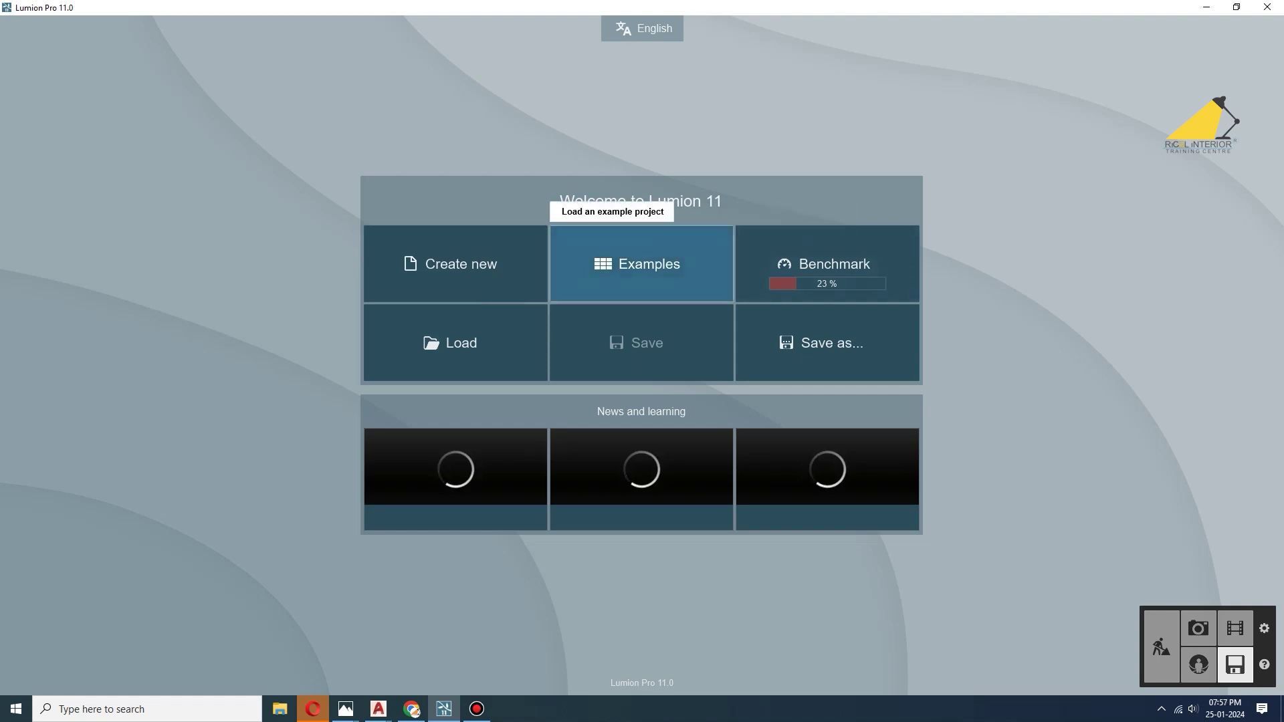
pyautogui.click(641, 268)
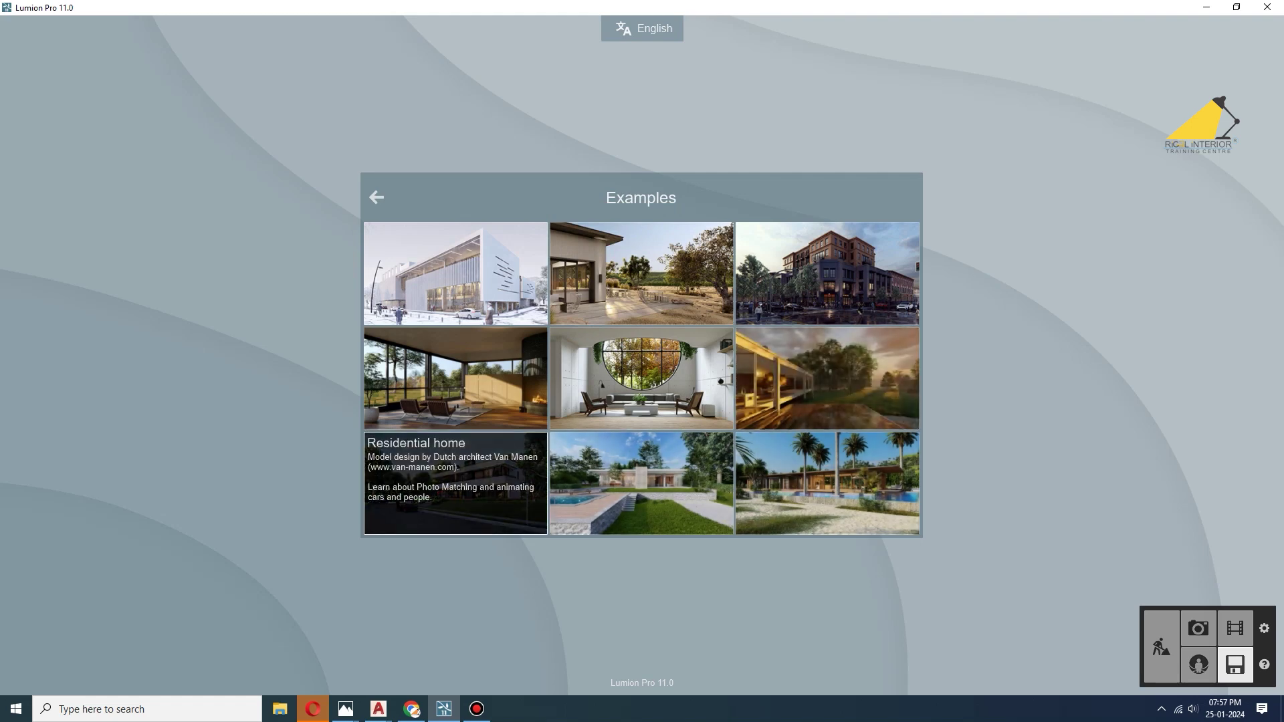
pyautogui.click(456, 483)
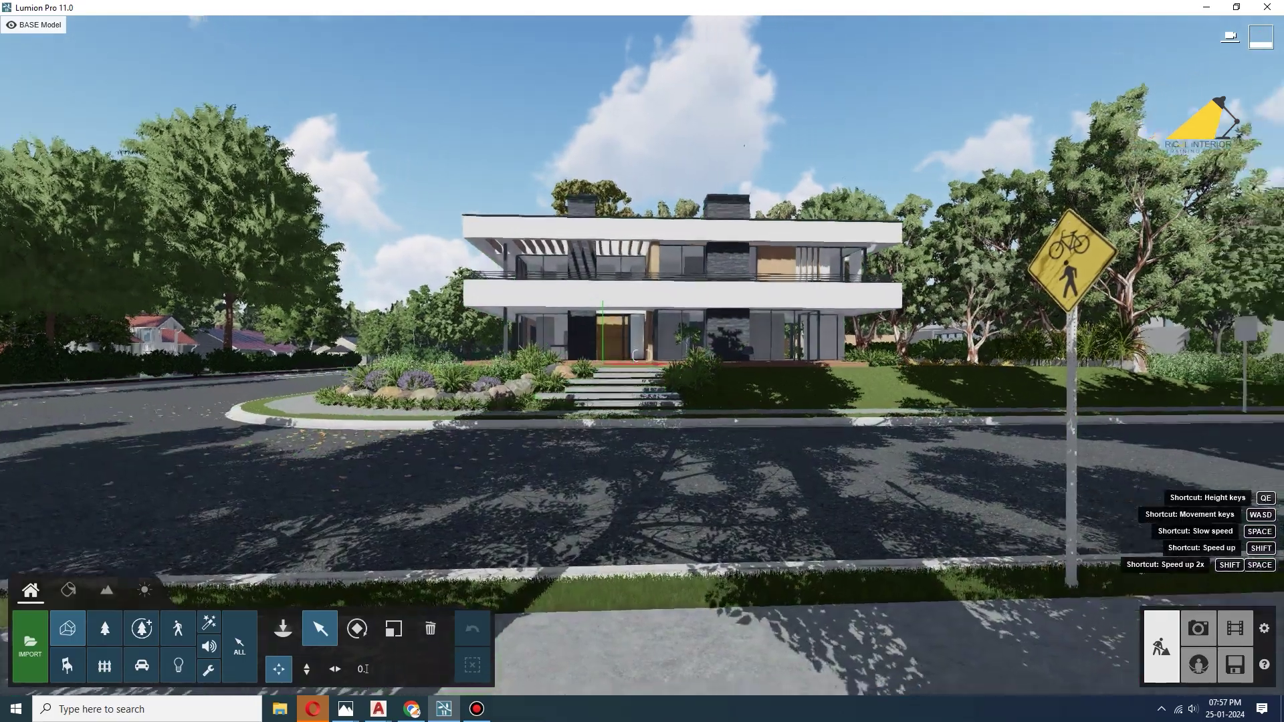
pyautogui.moveTo(641, 355); pyautogui.dragTo(642, 355, button='right')
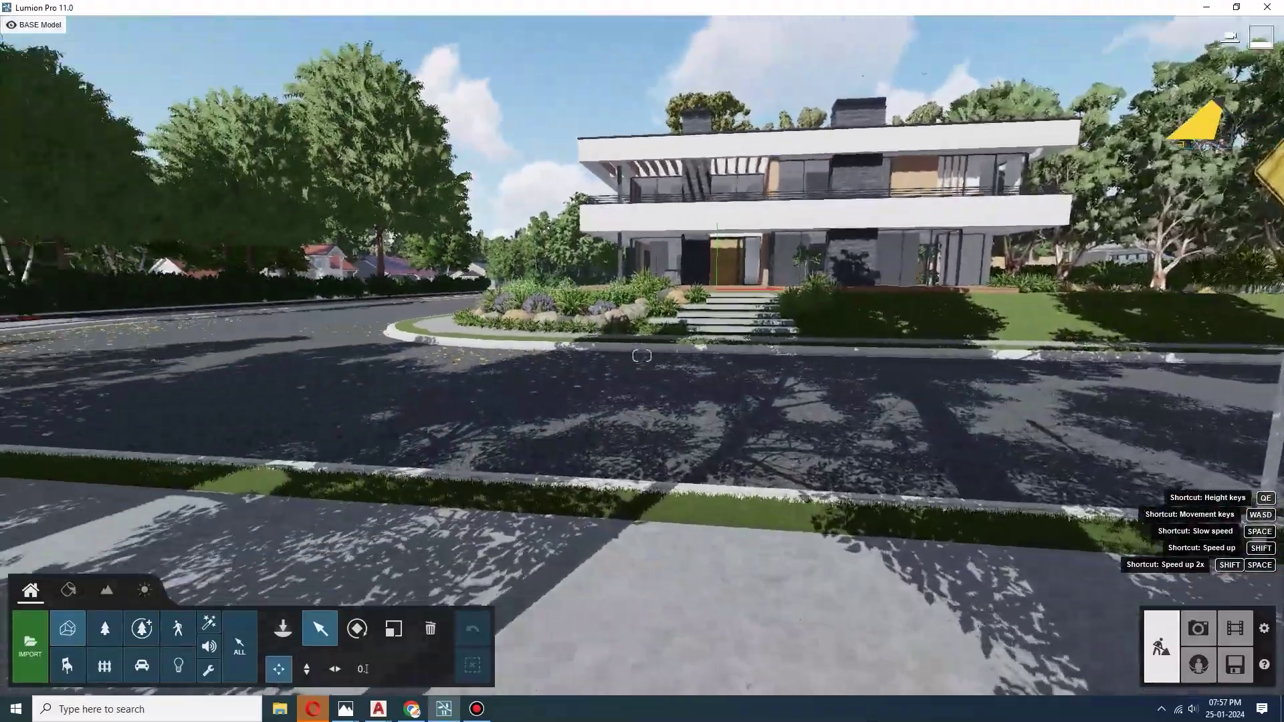
# - Fly the camera along the bike path and back out through the roadside trees
pyautogui.press('w')
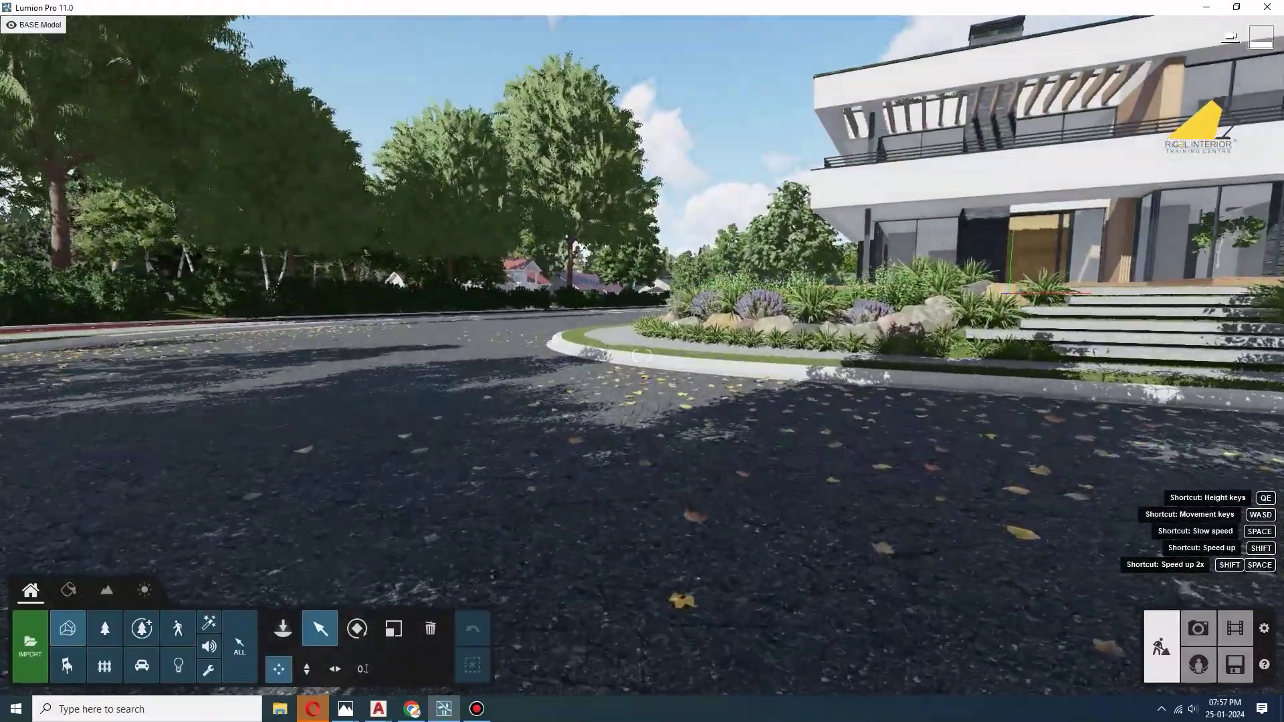
pyautogui.press('s')
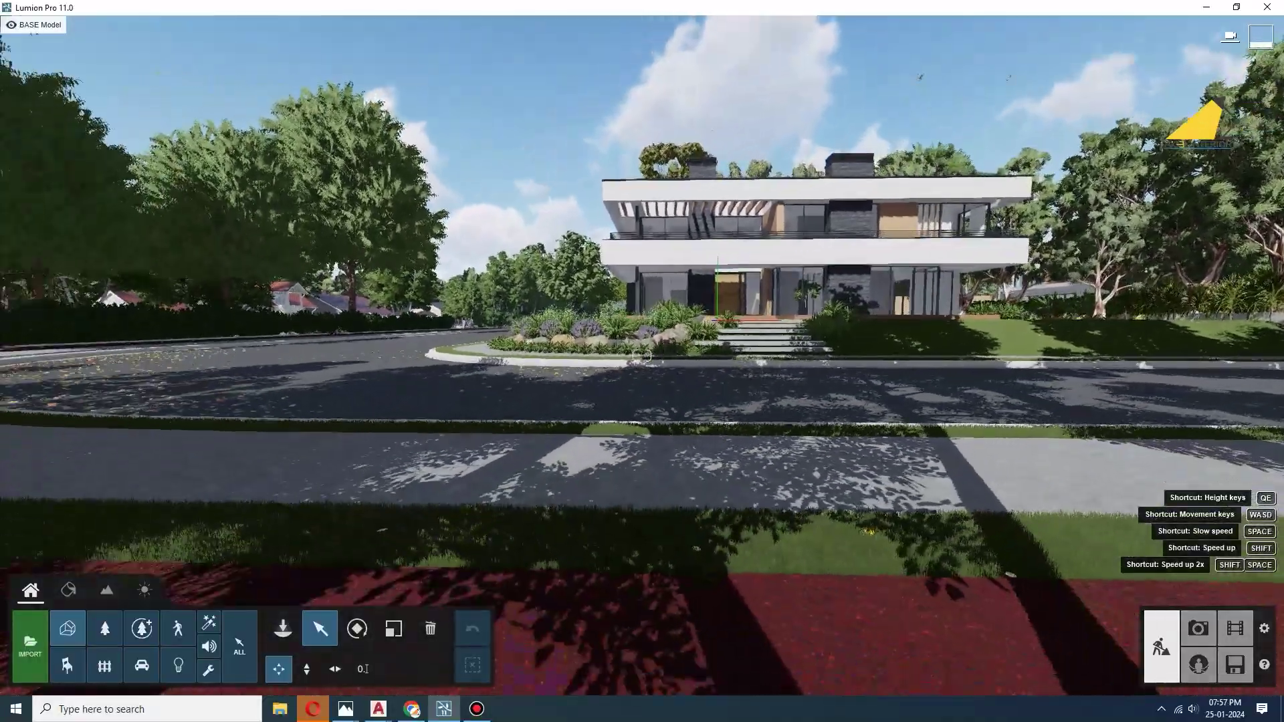
pyautogui.moveTo(641, 355); pyautogui.dragTo(641, 355, button='right')
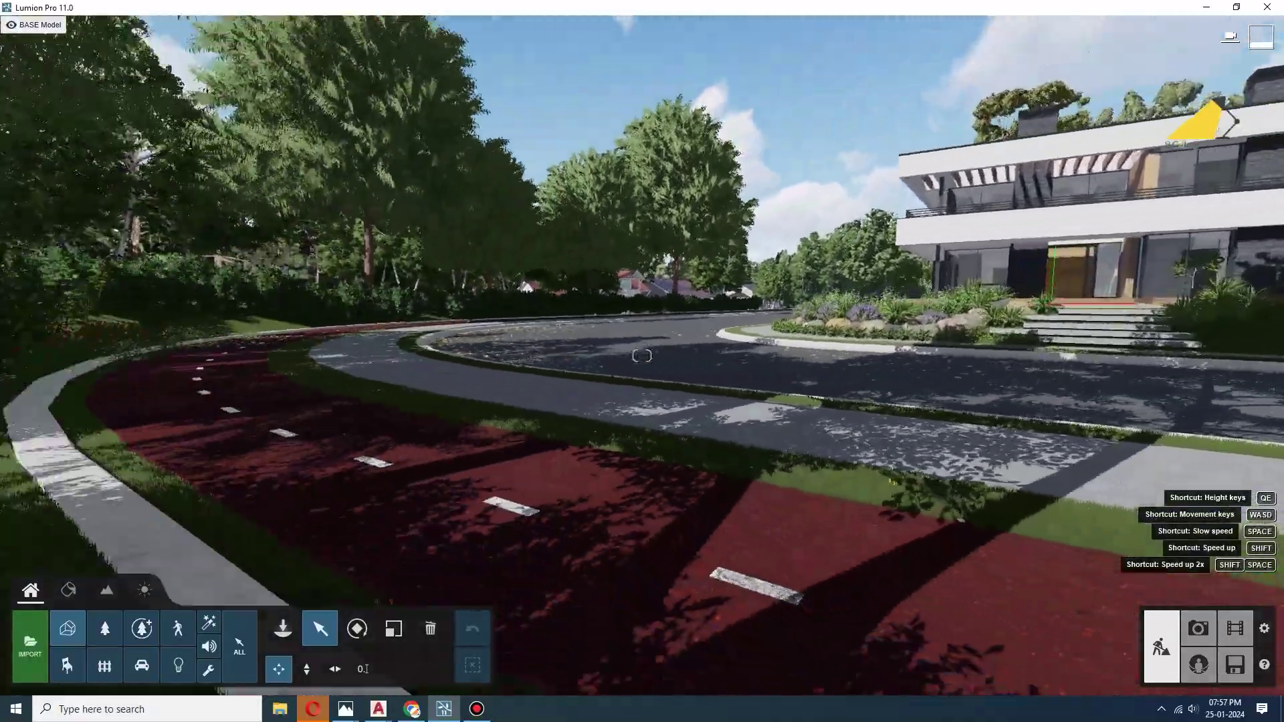
pyautogui.press('d')
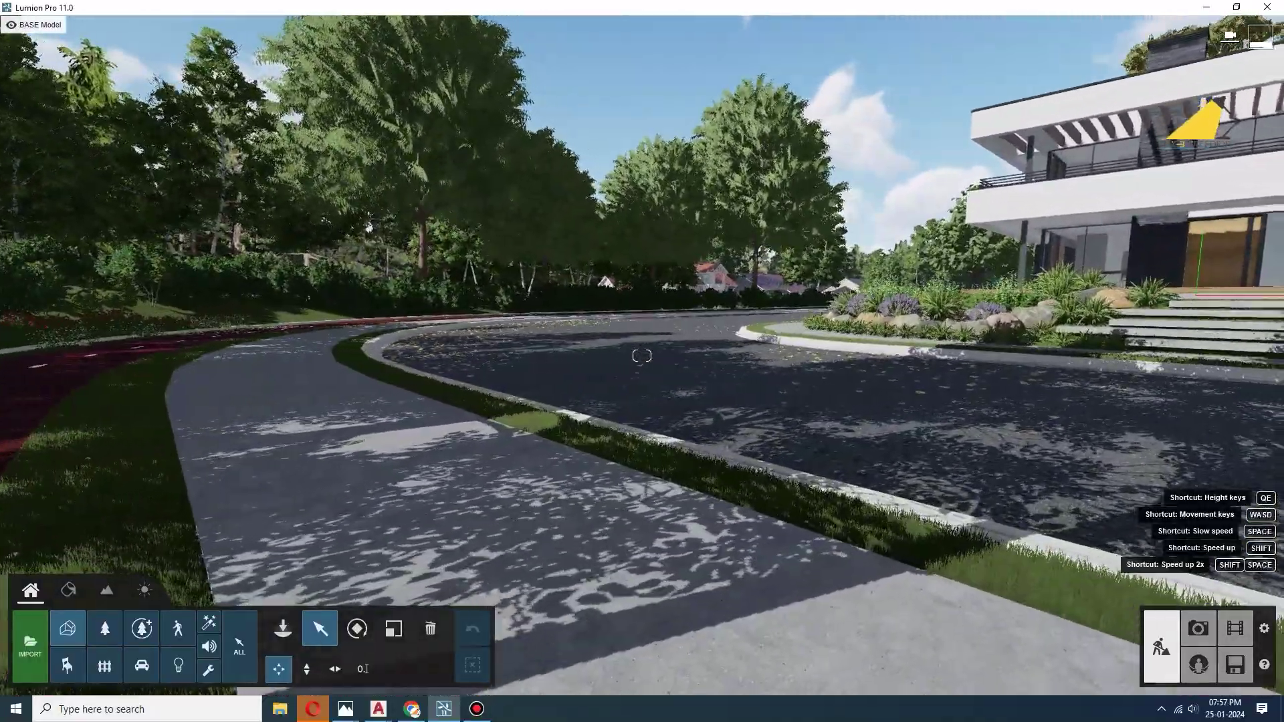
pyautogui.press('s')
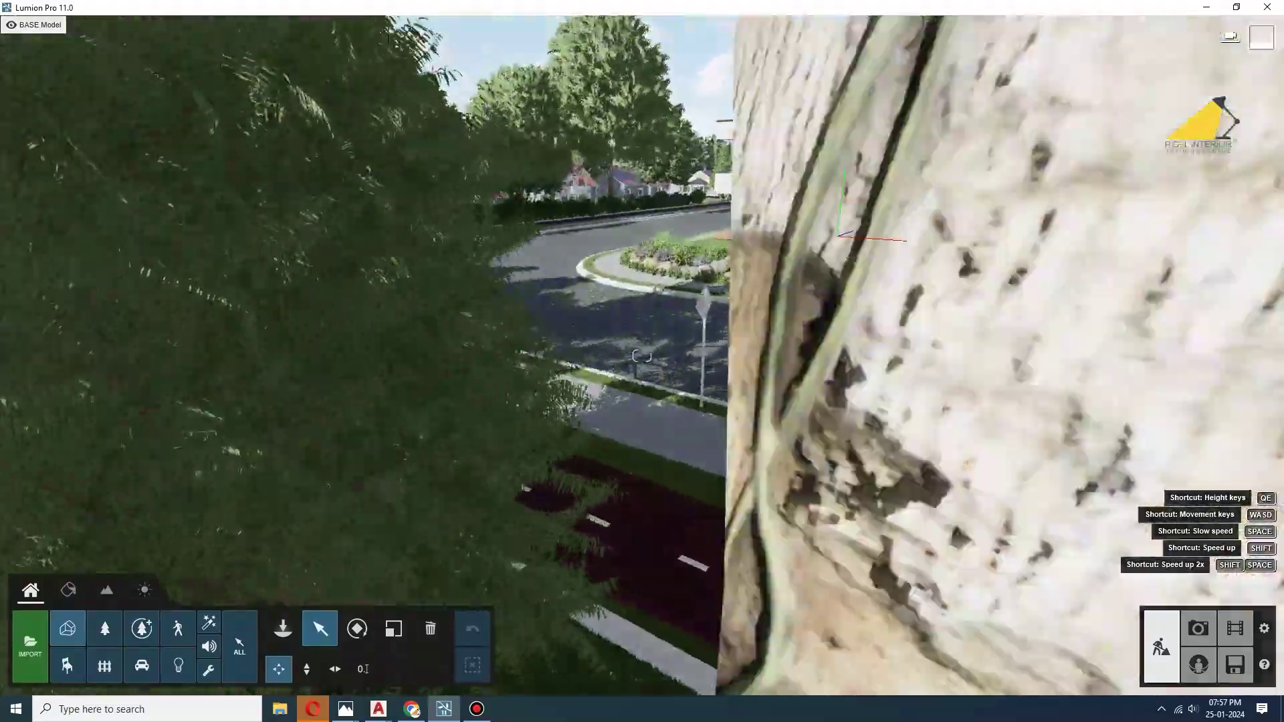
pyautogui.press('s')
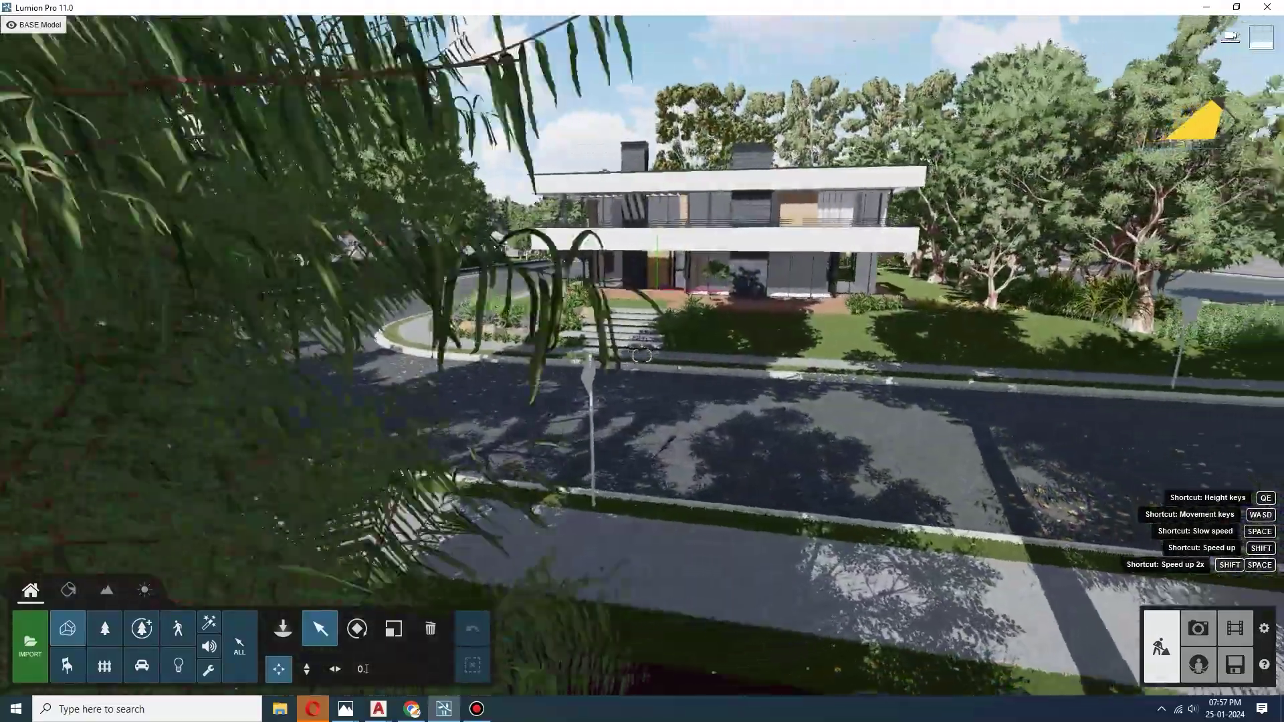
pyautogui.press('s')
pyautogui.press('d')
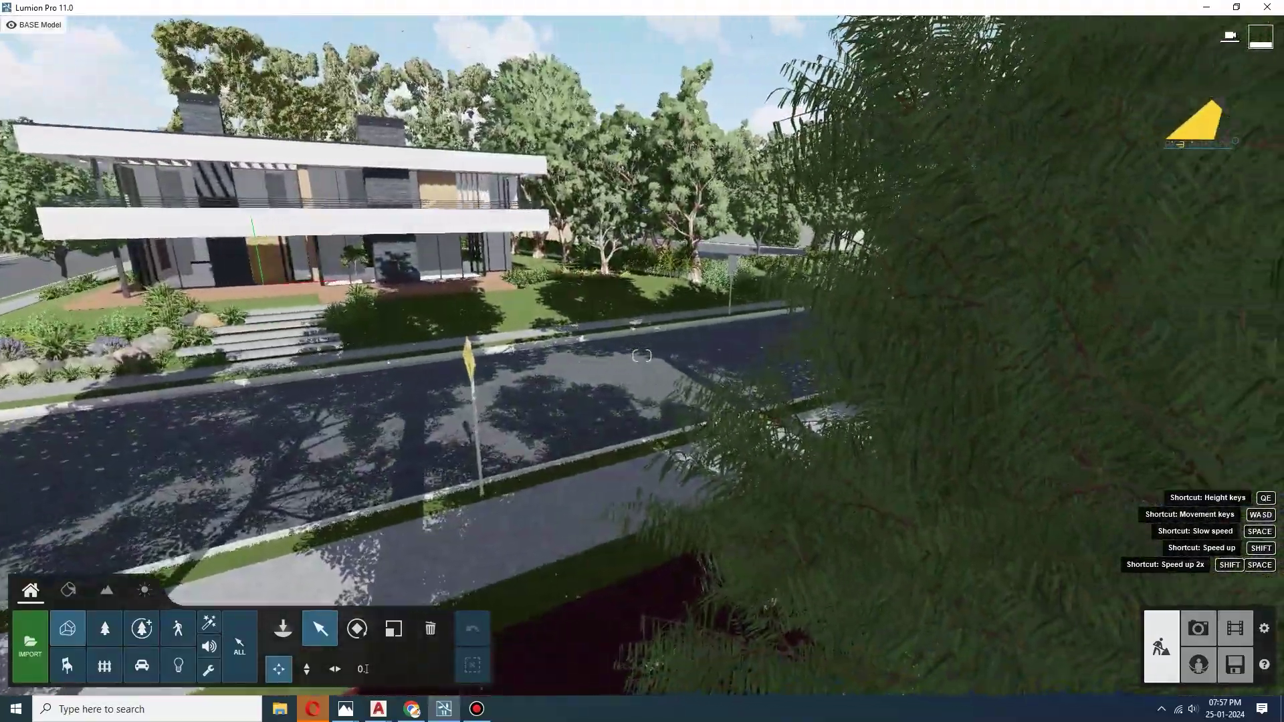
pyautogui.press('a')
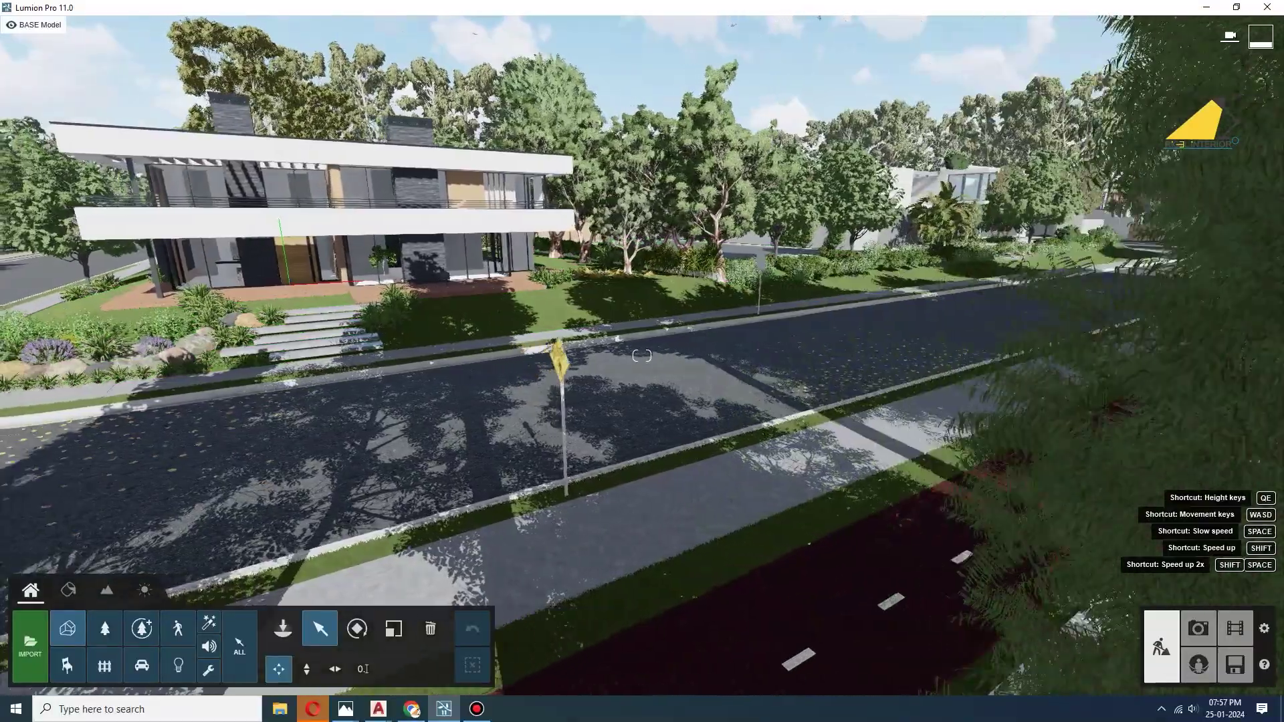
pyautogui.press('a')
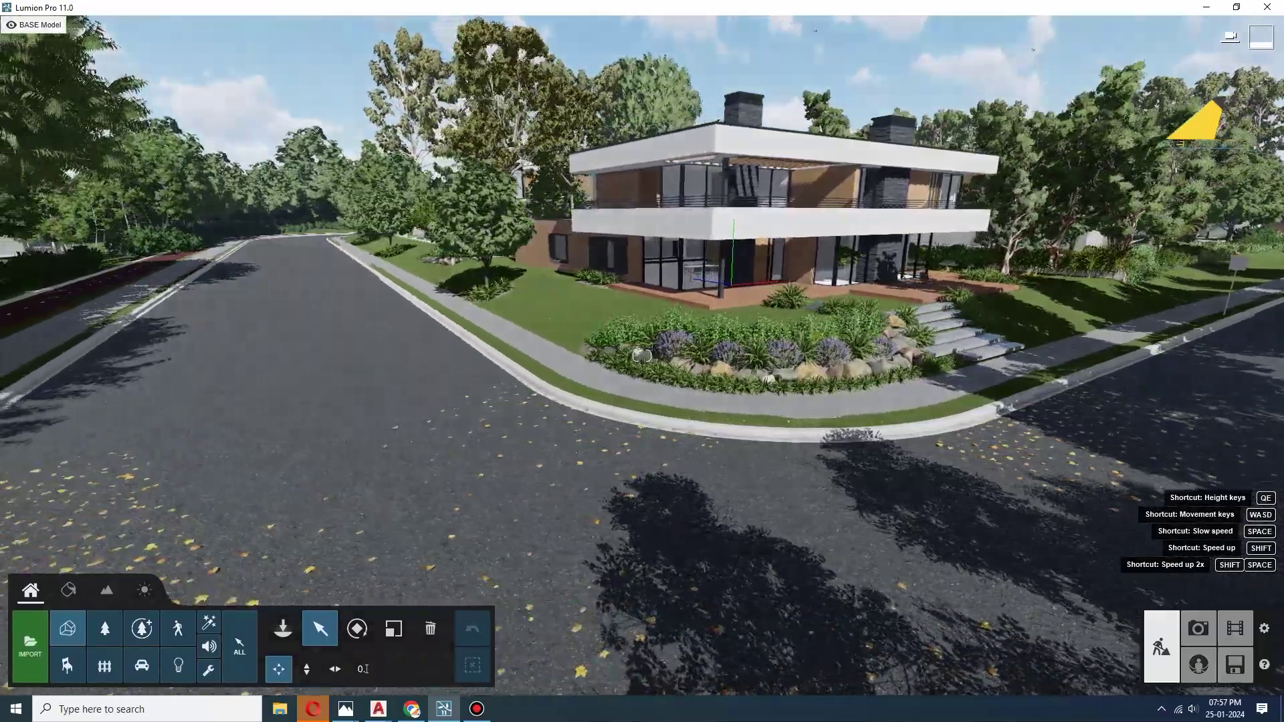
# - Orbit past the flower bed, then pull back and rise to overlook the house and road
pyautogui.moveTo(641, 355); pyautogui.dragTo(642, 355, button='right')
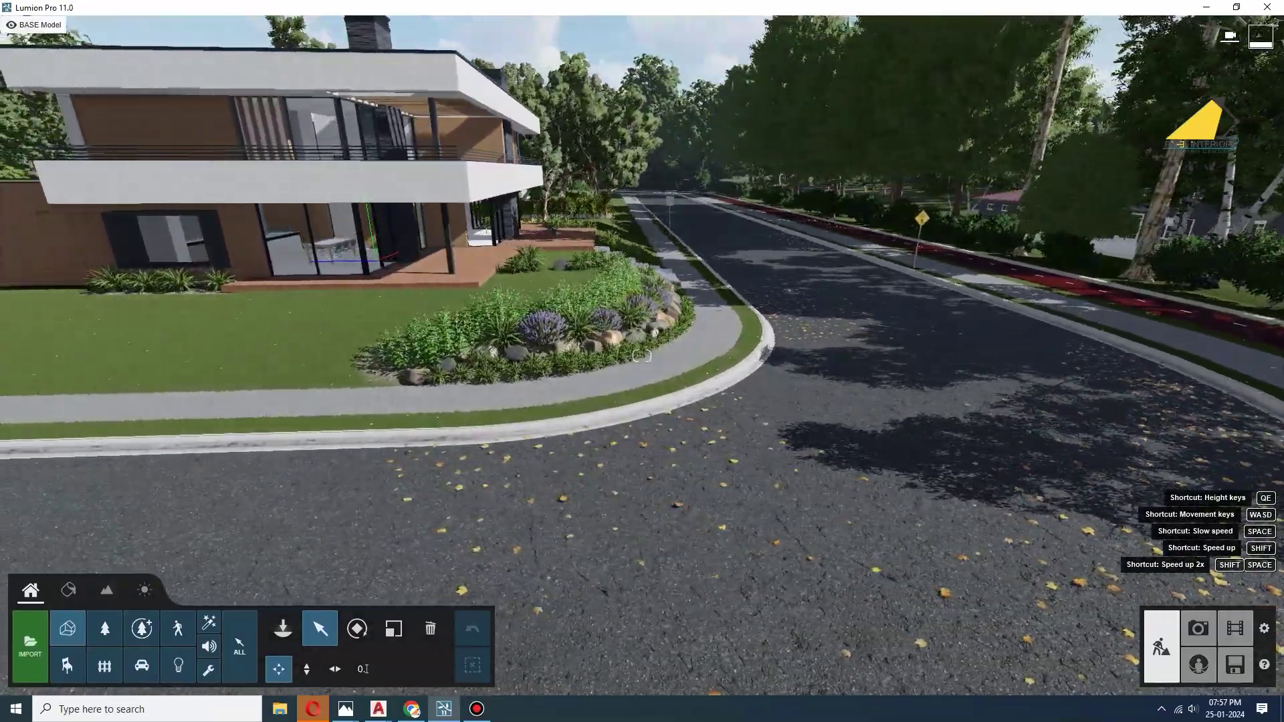
pyautogui.press('w')
pyautogui.press('w')
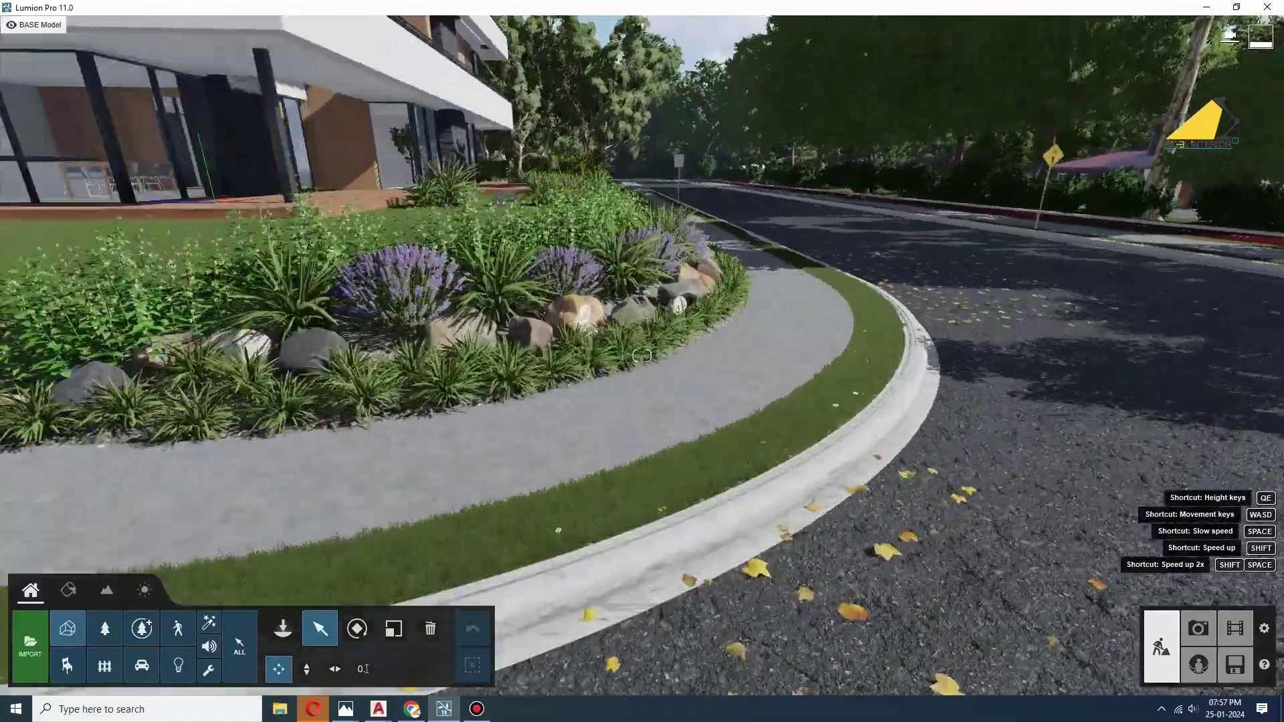
pyautogui.press('s')
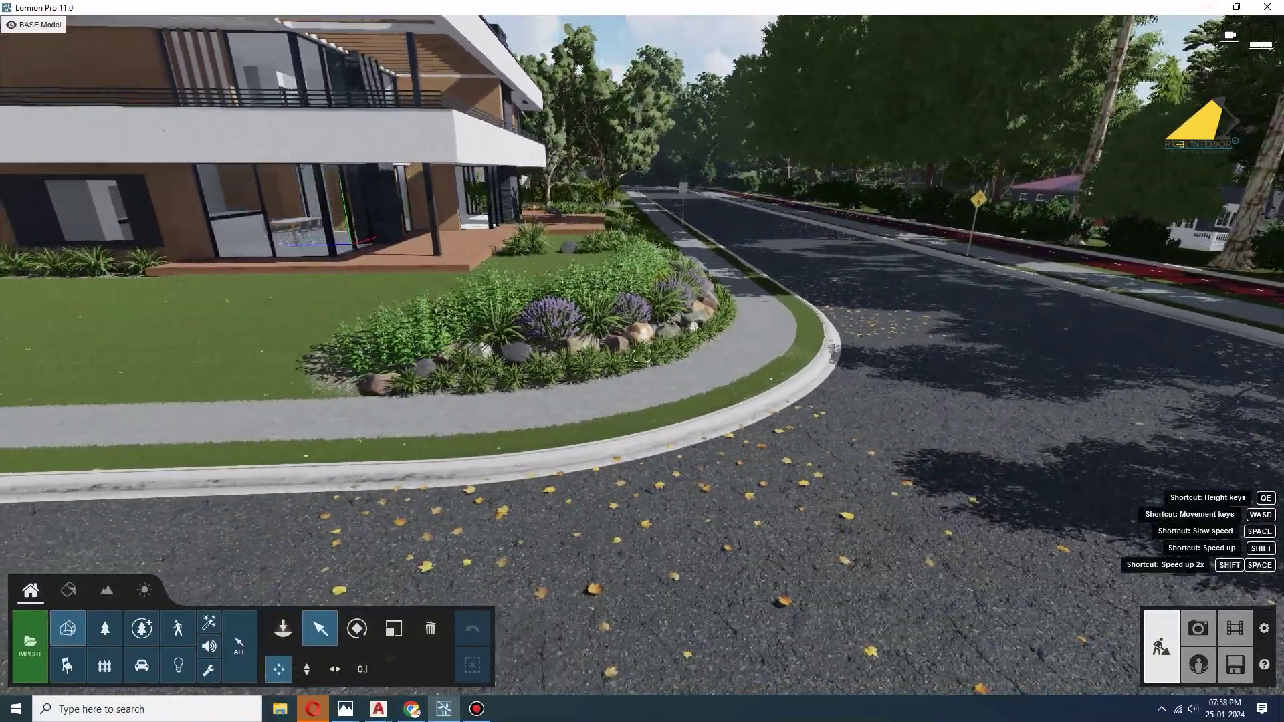
pyautogui.moveTo(642, 355); pyautogui.dragTo(428, 355, button='right')
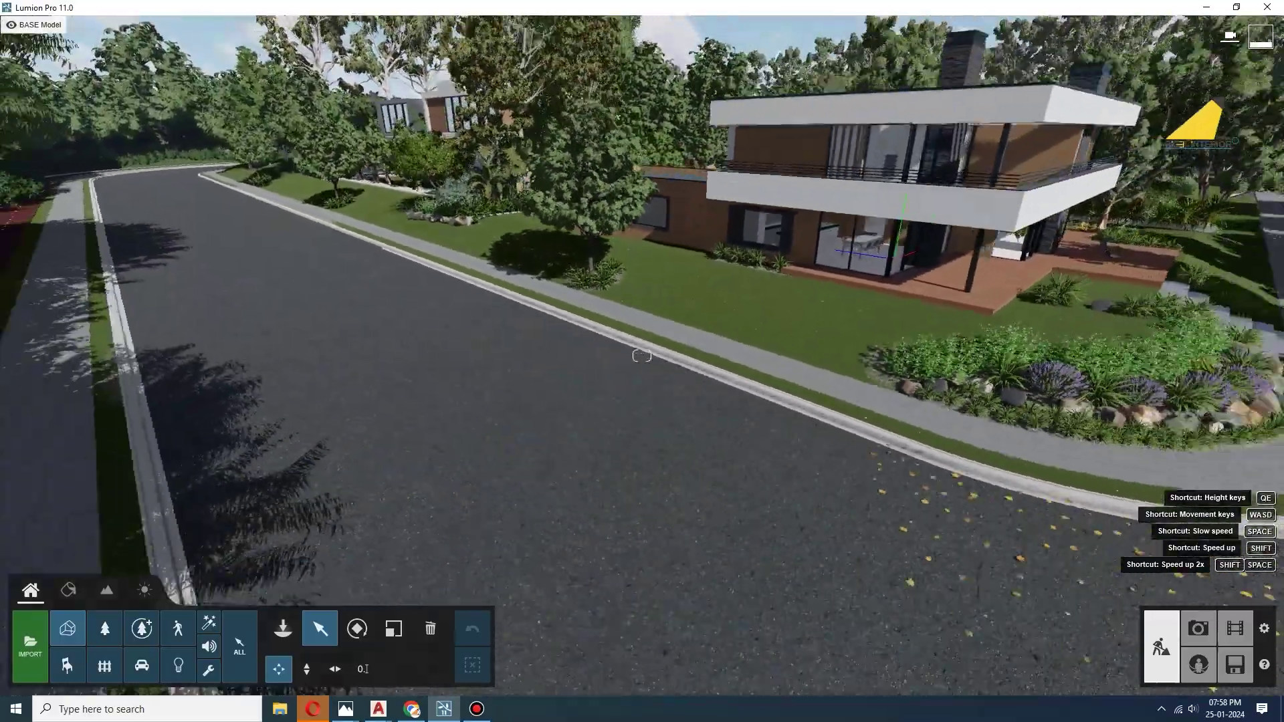
pyautogui.press('s')
pyautogui.press('s')
pyautogui.moveTo(642, 356); pyautogui.dragTo(829, 356, button='right')
pyautogui.press('s')
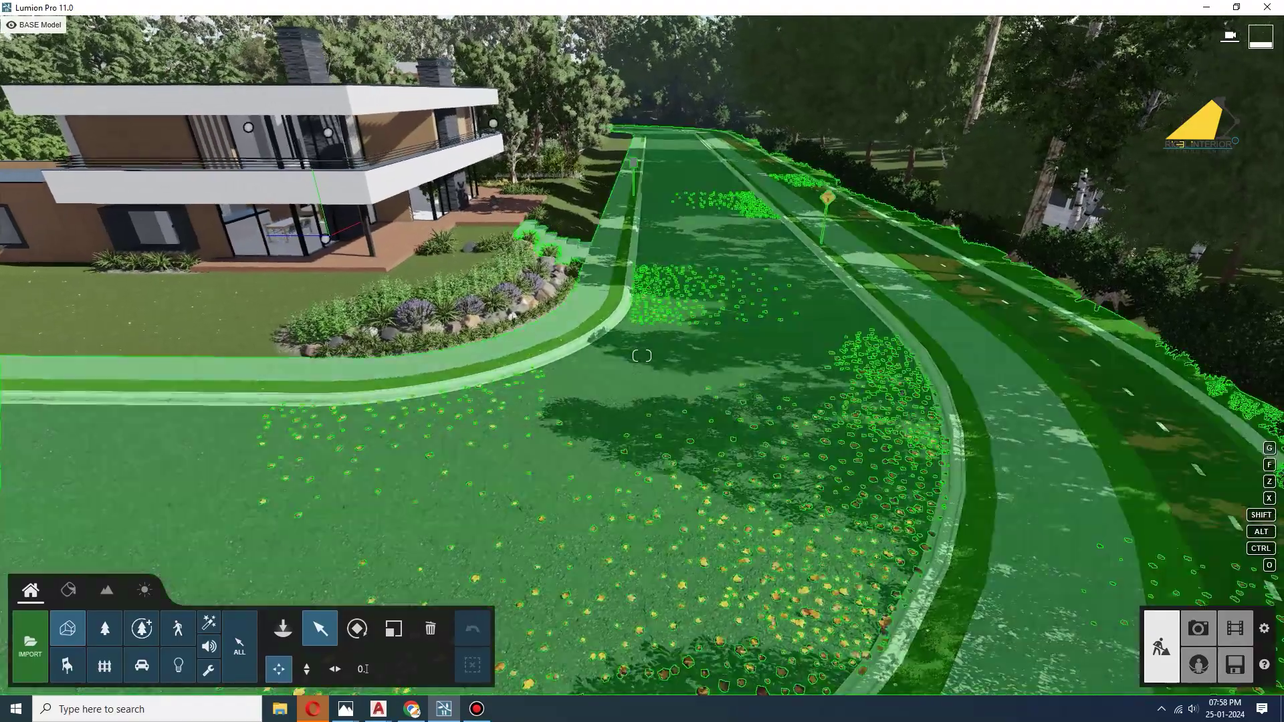
pyautogui.moveTo(642, 355); pyautogui.dragTo(642, 303, button='right')
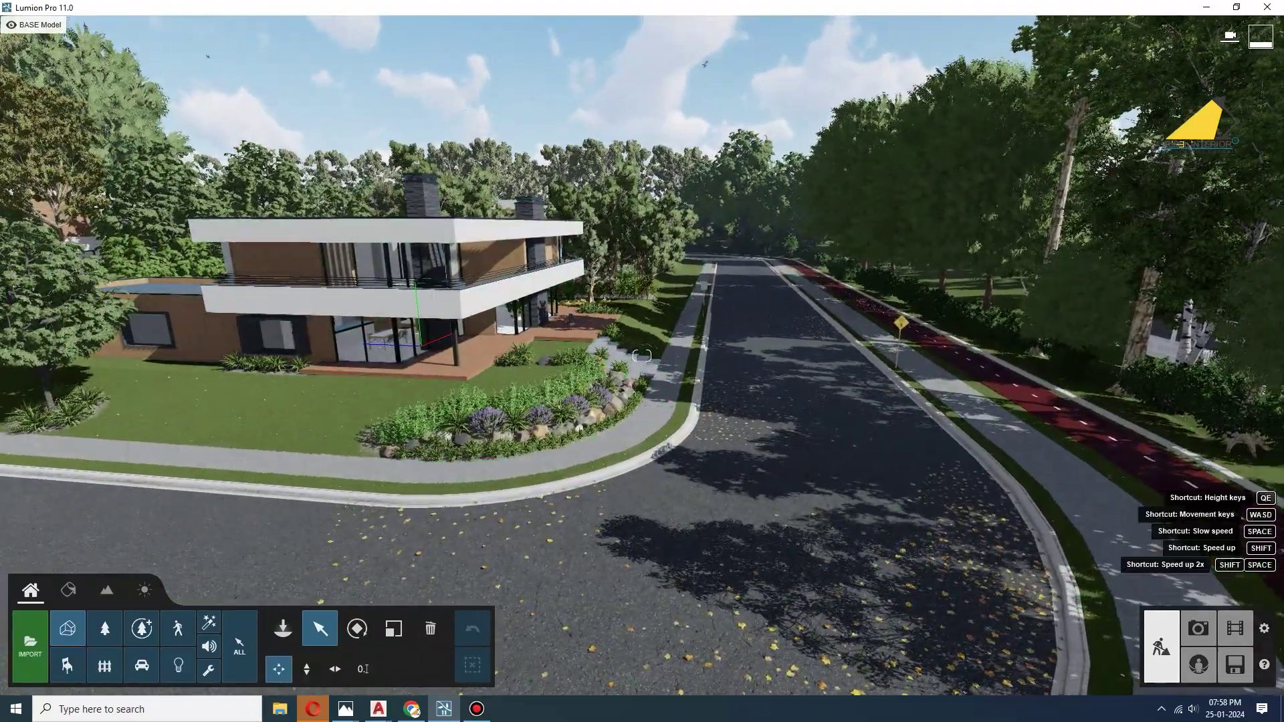
# - Swing the view across the intersection and settle on a frontal elevated view of the two-storey house
pyautogui.moveTo(642, 356); pyautogui.dragTo(897, 375, button='right')
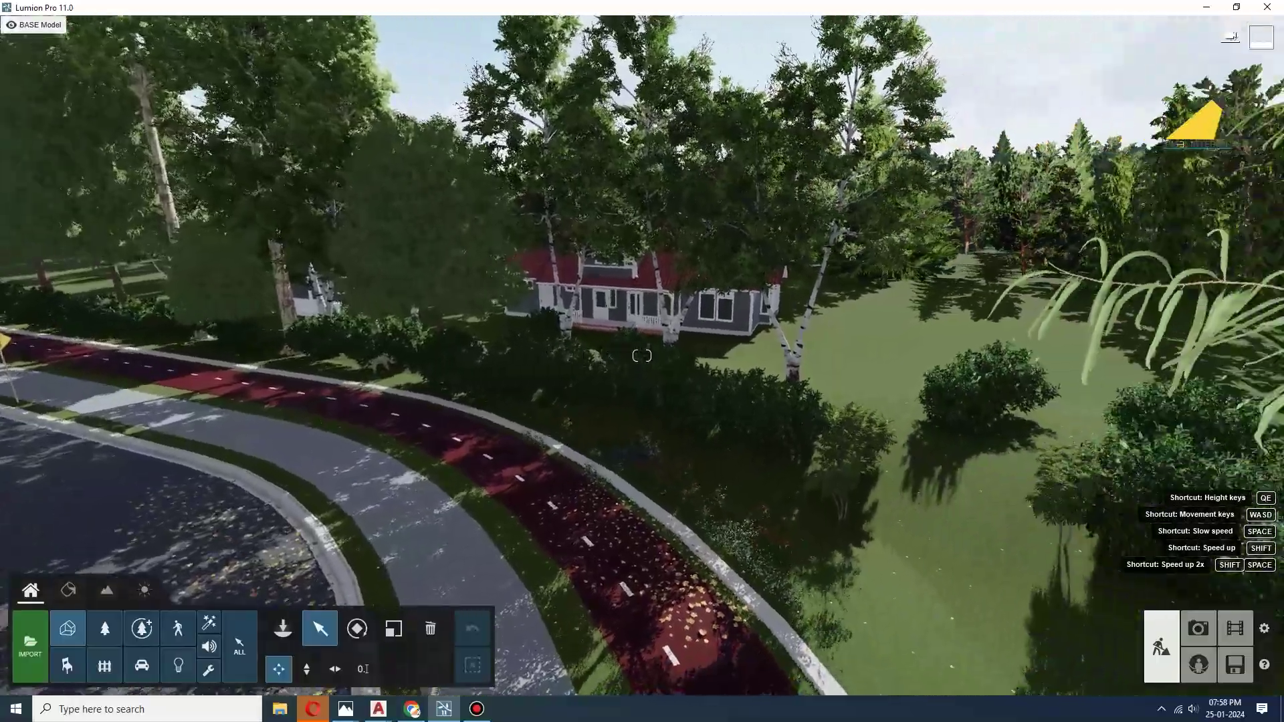
pyautogui.moveTo(642, 356); pyautogui.dragTo(468, 358, button='right')
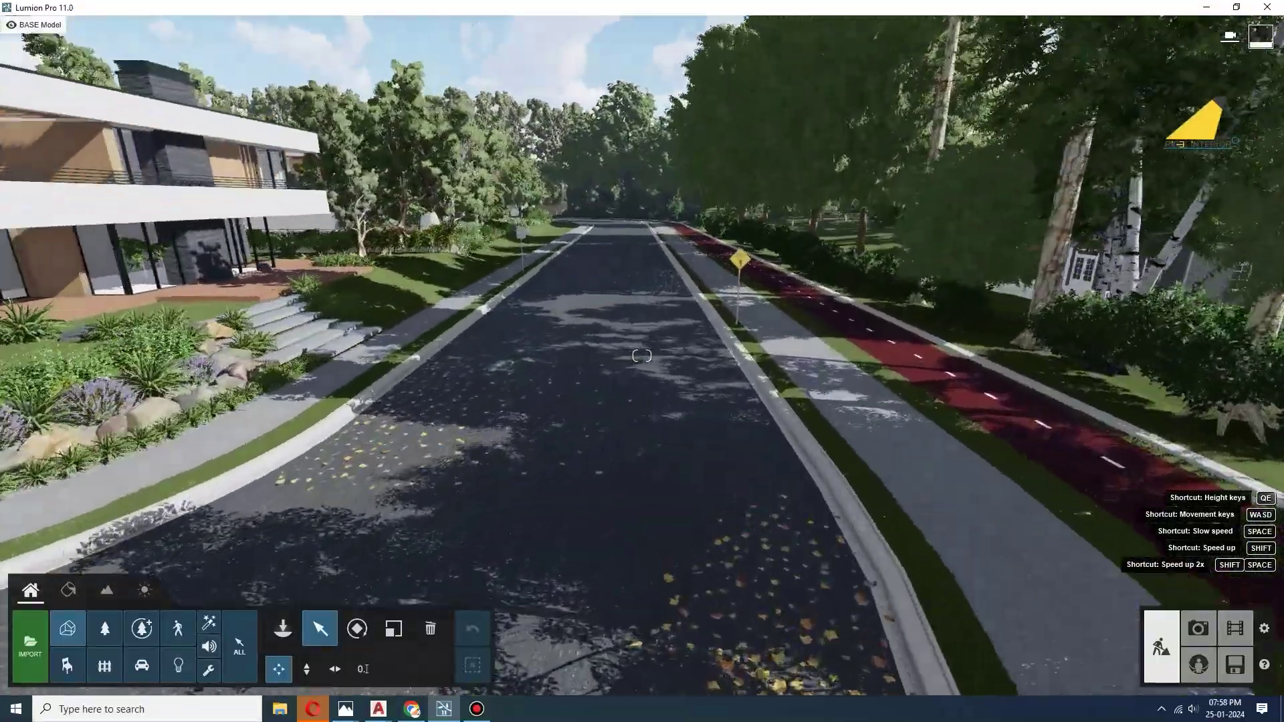
pyautogui.moveTo(642, 355)
pyautogui.mouseDown(button='right')
pyautogui.moveTo(401, 361)
pyautogui.moveTo(441, 375)
pyautogui.moveTo(442, 401)
pyautogui.mouseUp(button='right')
pyautogui.press('d')
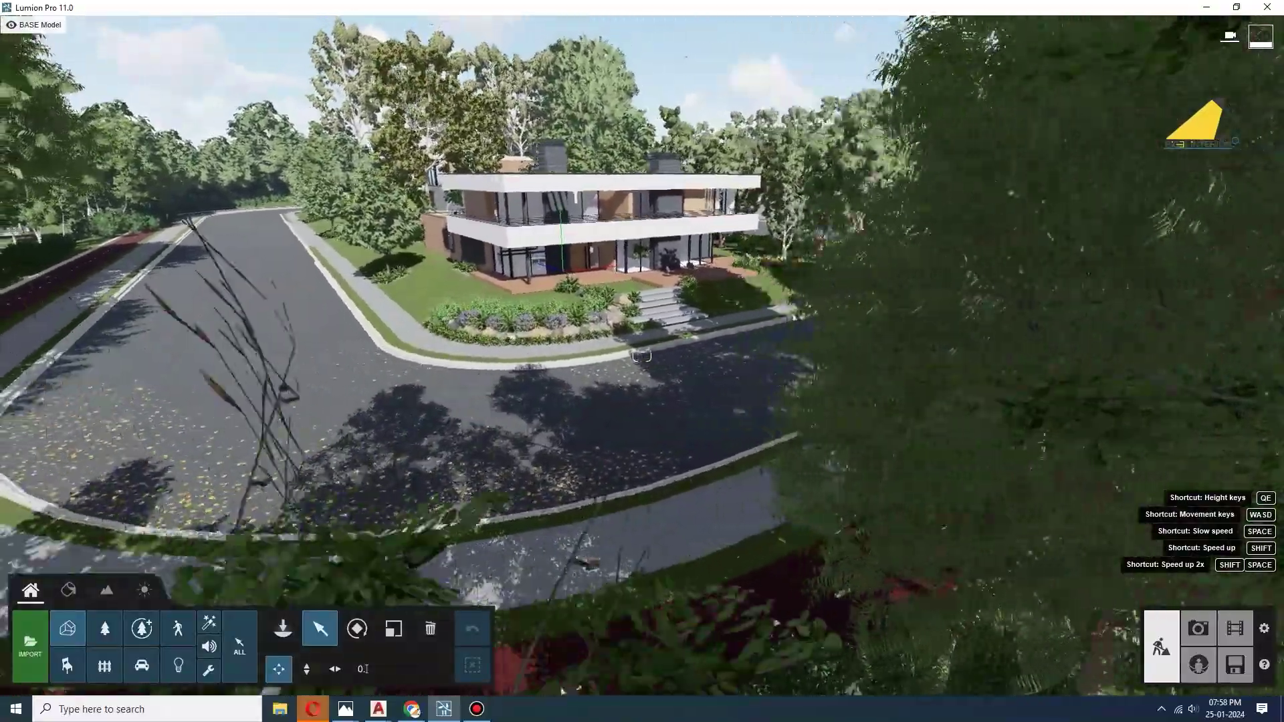
pyautogui.moveTo(642, 356)
pyautogui.mouseDown(button='right')
pyautogui.moveTo(896, 368)
pyautogui.moveTo(662, 356)
pyautogui.mouseUp(button='right')
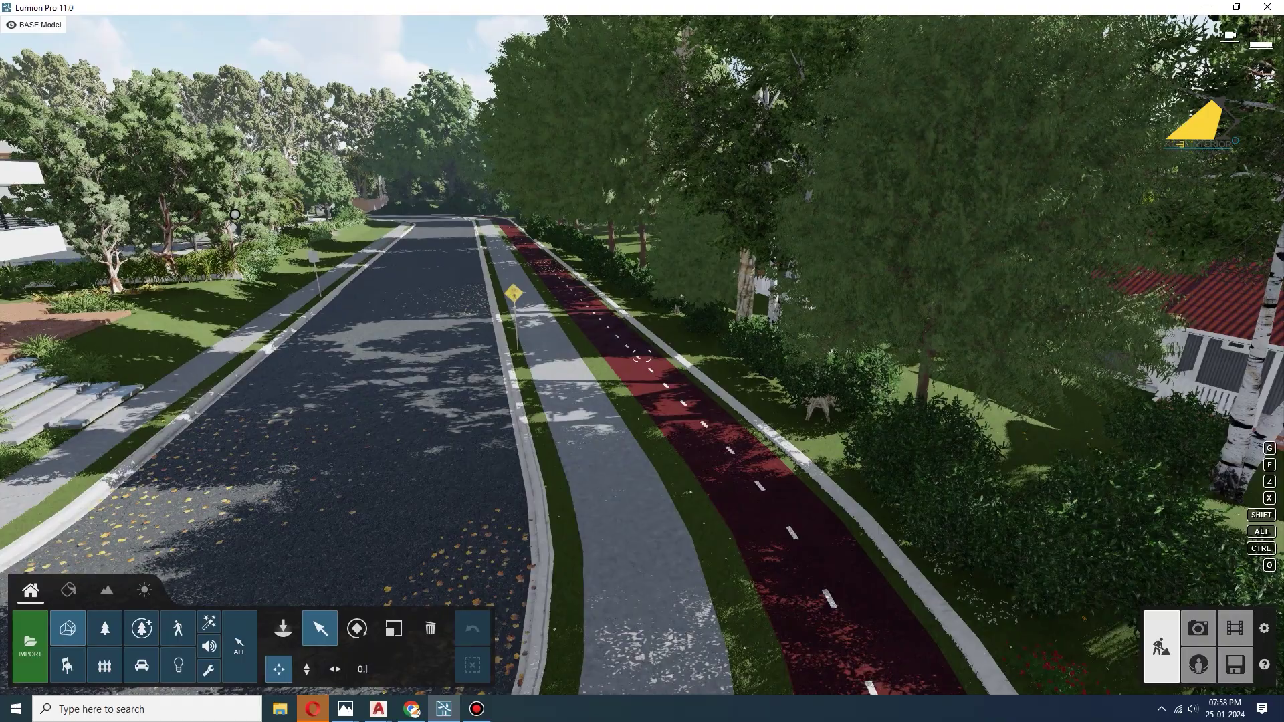
pyautogui.moveTo(642, 356)
pyautogui.mouseDown(button='right')
pyautogui.moveTo(508, 361)
pyautogui.moveTo(602, 354)
pyautogui.moveTo(551, 353)
pyautogui.mouseUp(button='right')
pyautogui.moveTo(642, 356); pyautogui.dragTo(545, 355, button='right')
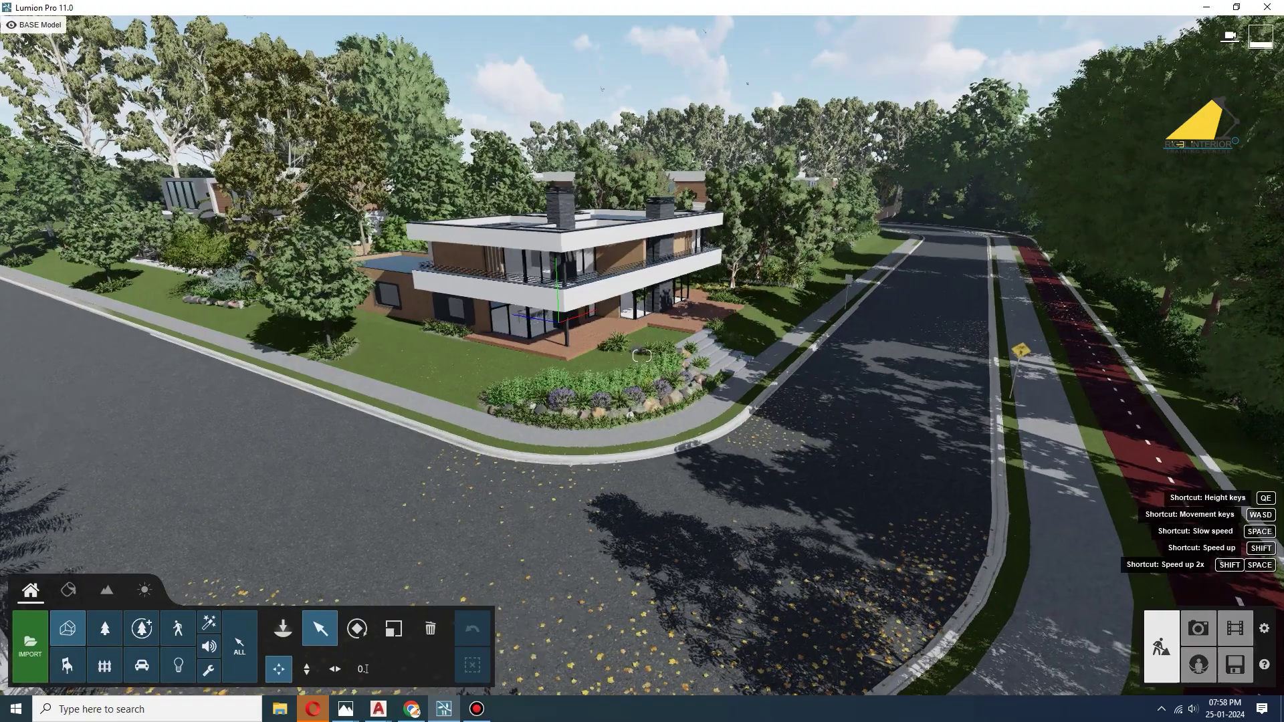
pyautogui.moveTo(642, 356)
pyautogui.mouseDown(button='right')
pyautogui.moveTo(602, 356)
pyautogui.moveTo(668, 361)
pyautogui.moveTo(642, 355)
pyautogui.mouseUp(button='right')
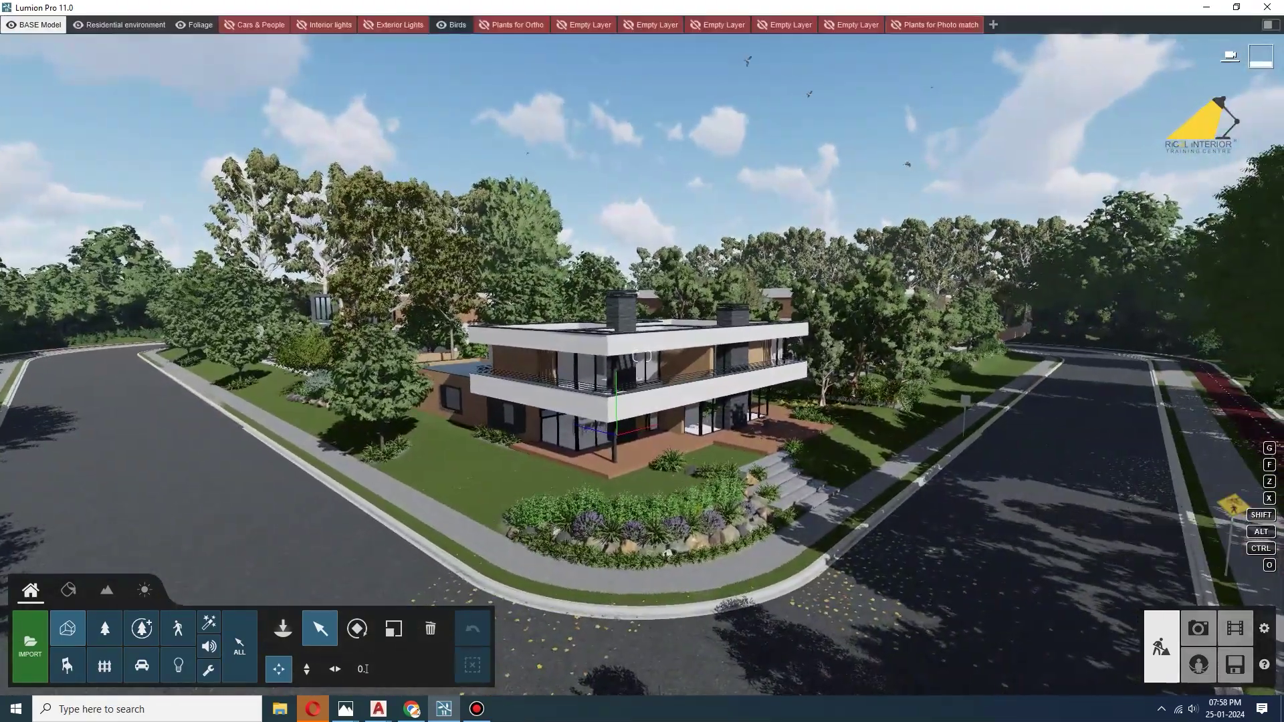
pyautogui.moveTo(642, 356); pyautogui.dragTo(602, 356, button='right')
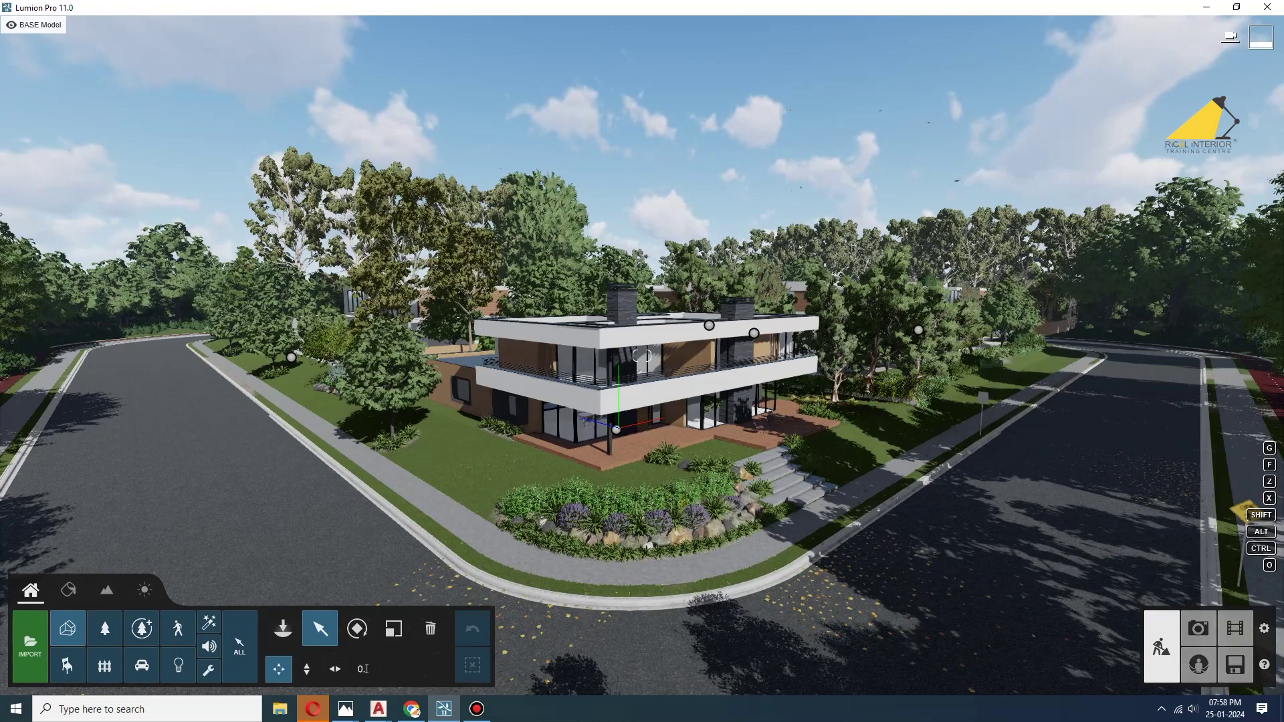
pyautogui.click(144, 590)
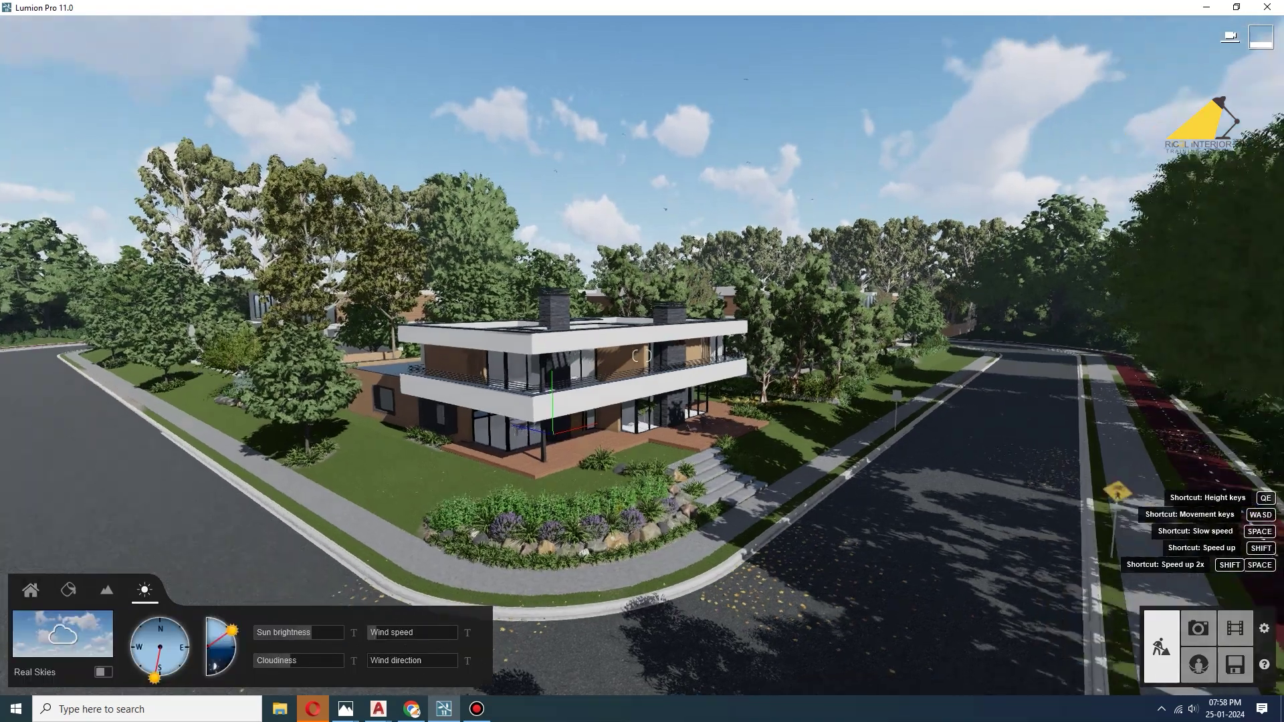
pyautogui.moveTo(642, 356)
pyautogui.mouseDown(button='right')
pyautogui.moveTo(682, 356)
pyautogui.moveTo(575, 356)
pyautogui.mouseUp(button='right')
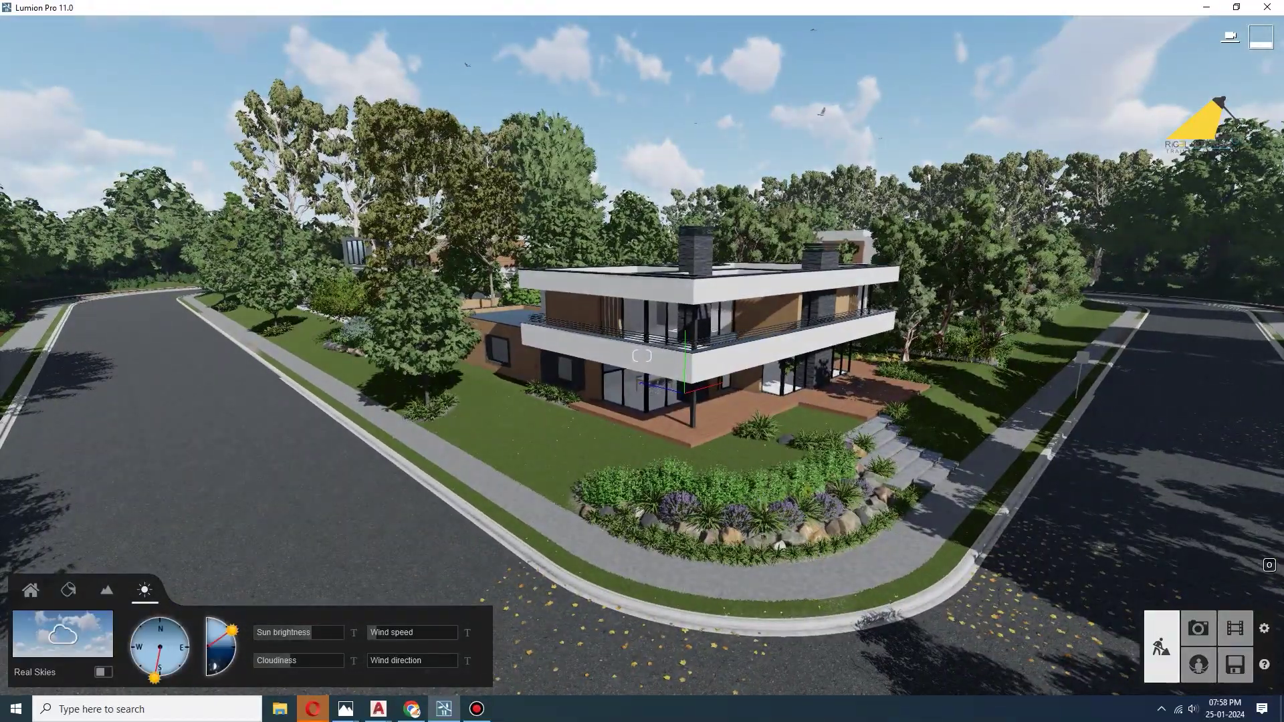
pyautogui.moveTo(376, 632); pyautogui.dragTo(458, 633)
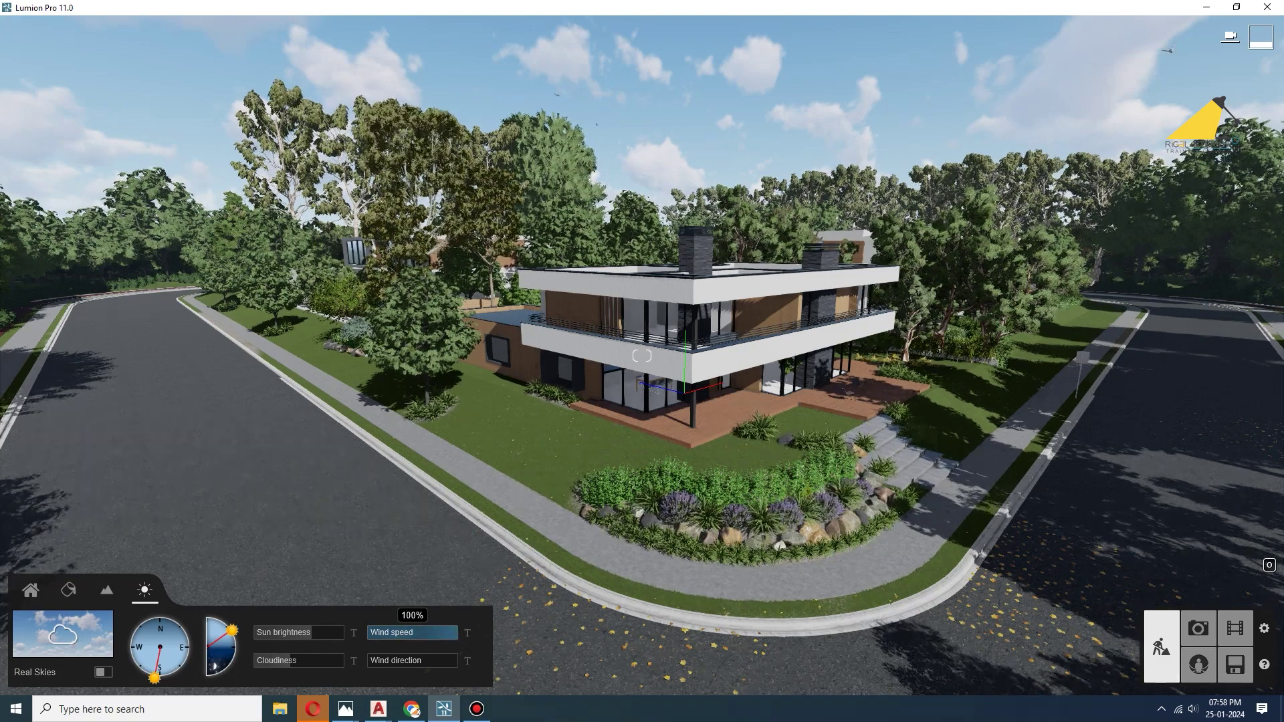
pyautogui.moveTo(458, 632)
pyautogui.mouseDown()
pyautogui.moveTo(396, 633)
pyautogui.moveTo(395, 660)
pyautogui.moveTo(380, 660)
pyautogui.mouseUp()
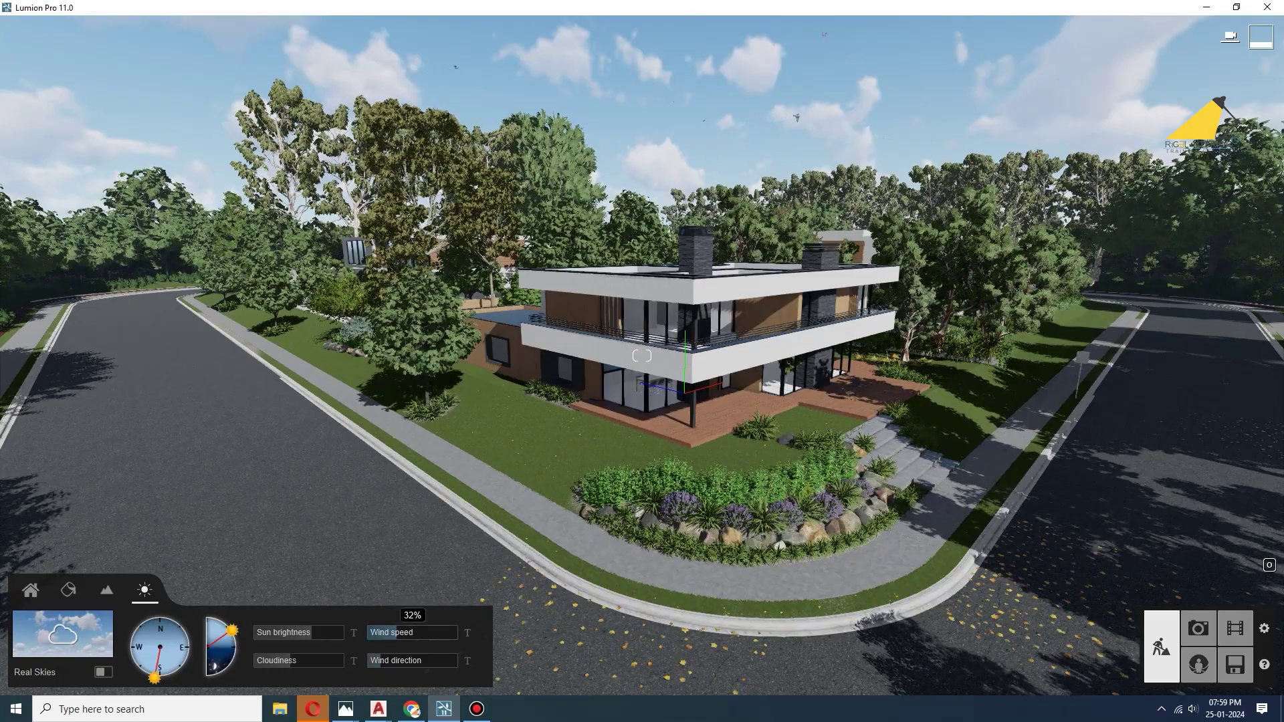
pyautogui.moveTo(642, 356); pyautogui.dragTo(816, 356, button='right')
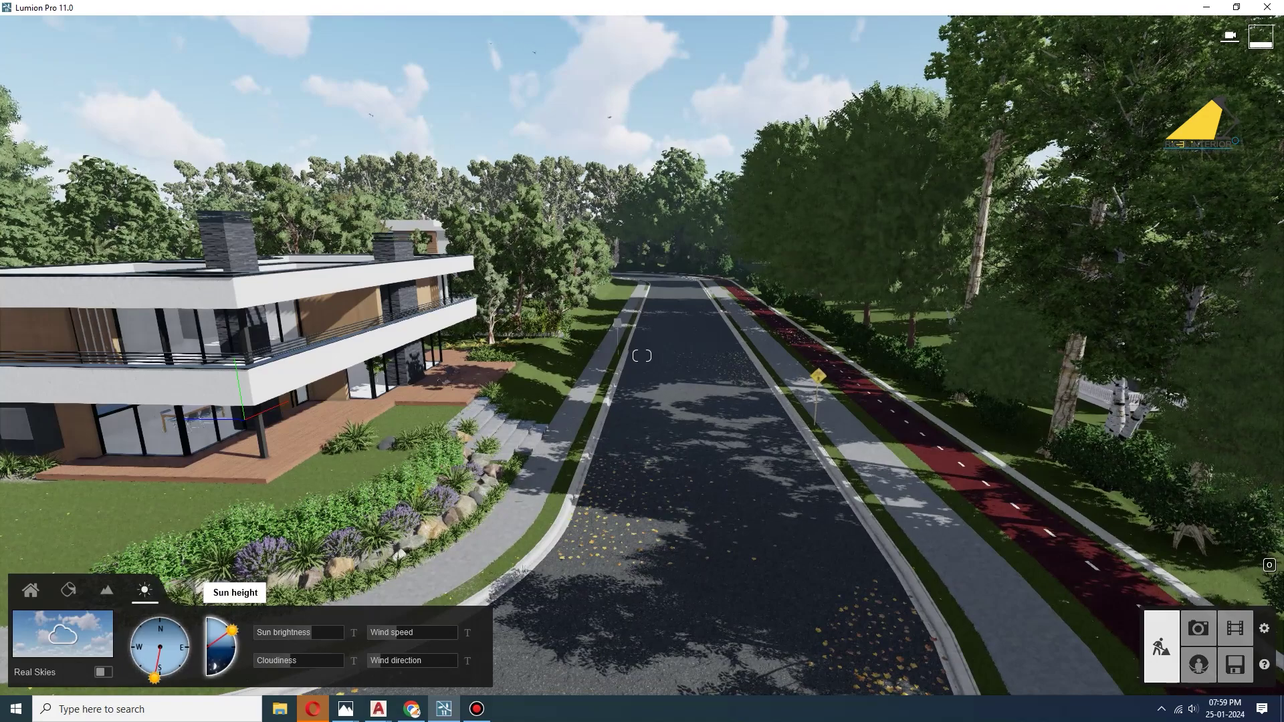
pyautogui.moveTo(231, 628)
pyautogui.mouseDown()
pyautogui.moveTo(218, 620)
pyautogui.moveTo(235, 636)
pyautogui.moveTo(228, 626)
pyautogui.mouseUp()
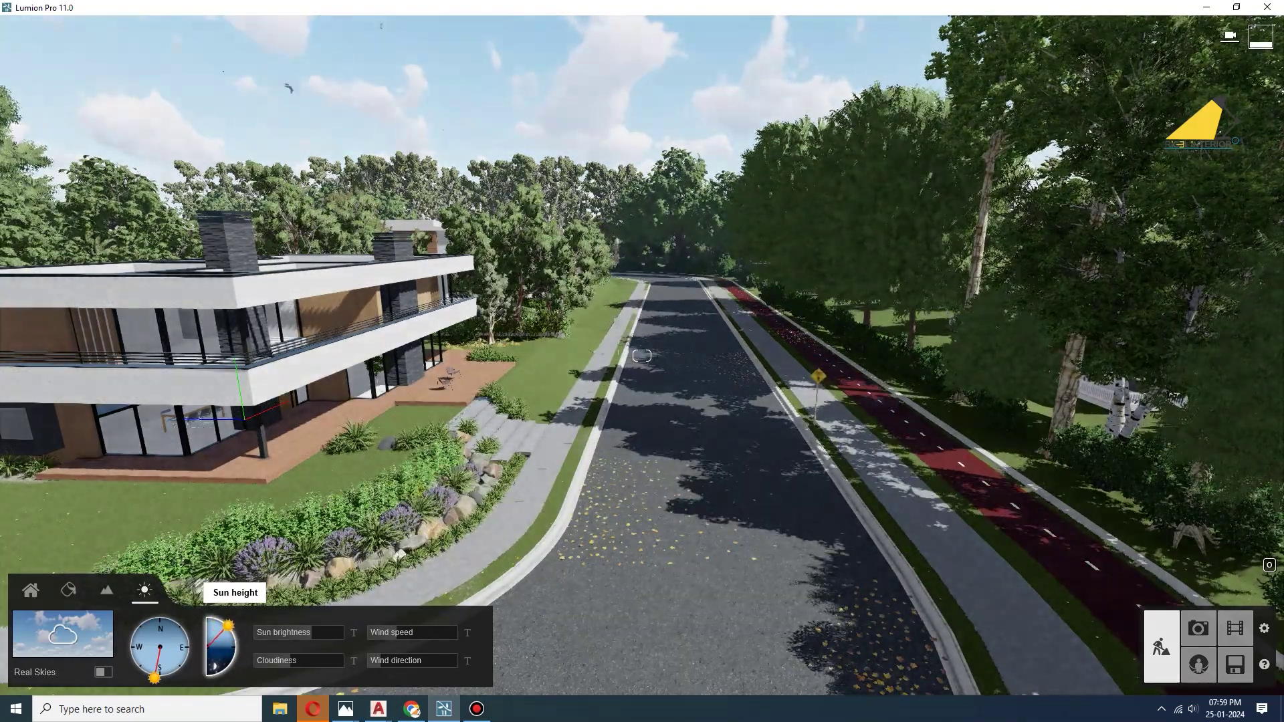
pyautogui.moveTo(228, 626); pyautogui.dragTo(201, 626, button='right')
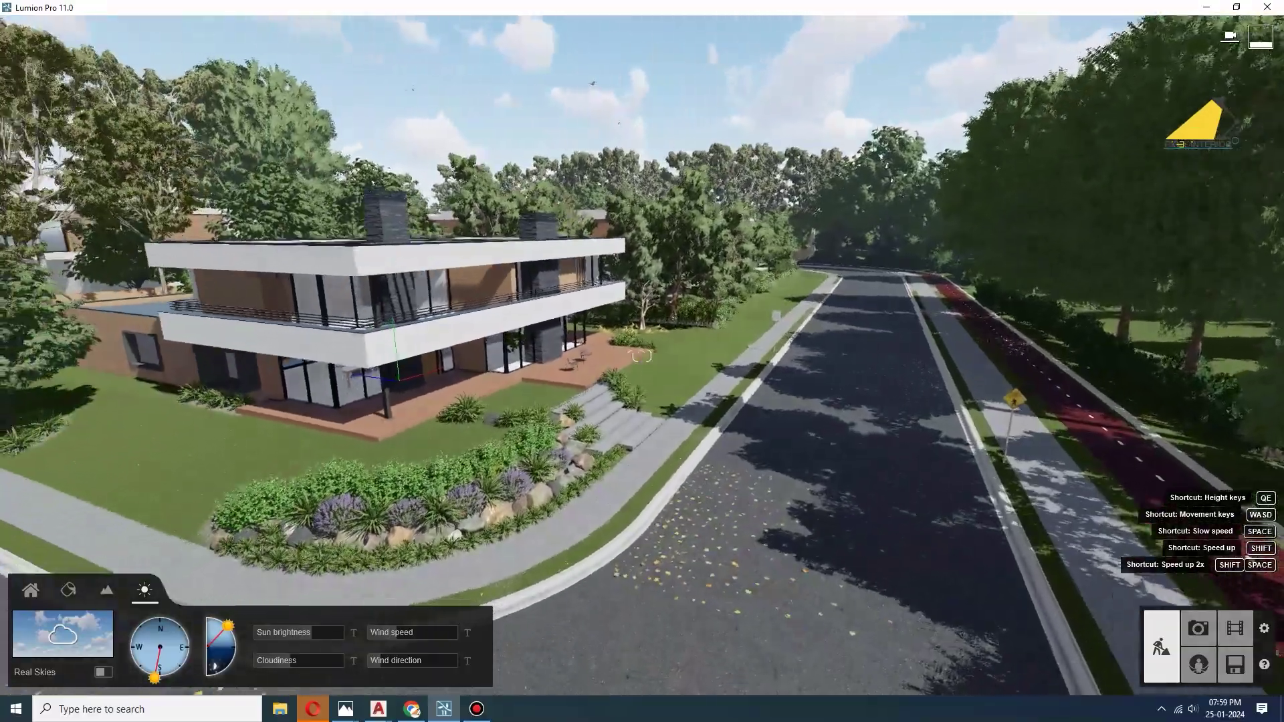
pyautogui.press('w')
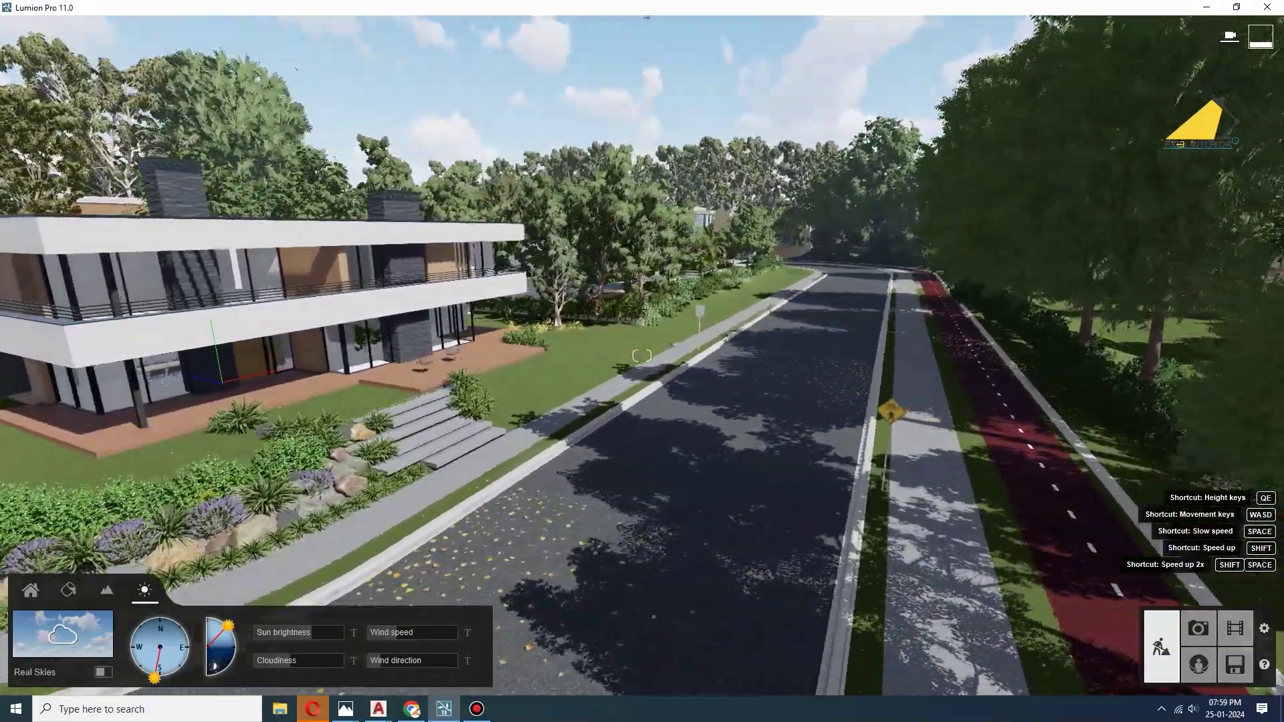
pyautogui.moveTo(641, 356); pyautogui.dragTo(641, 356, button='right')
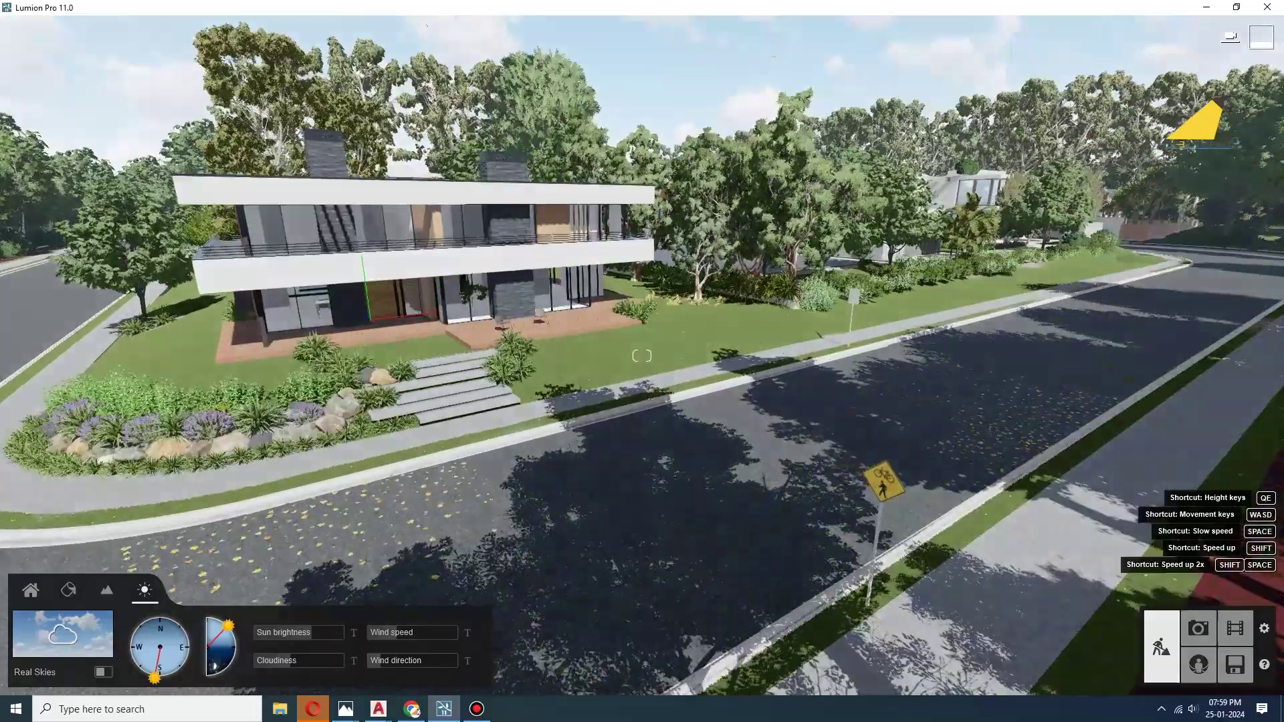
pyautogui.moveTo(642, 356); pyautogui.dragTo(641, 356, button='right')
pyautogui.press('w')
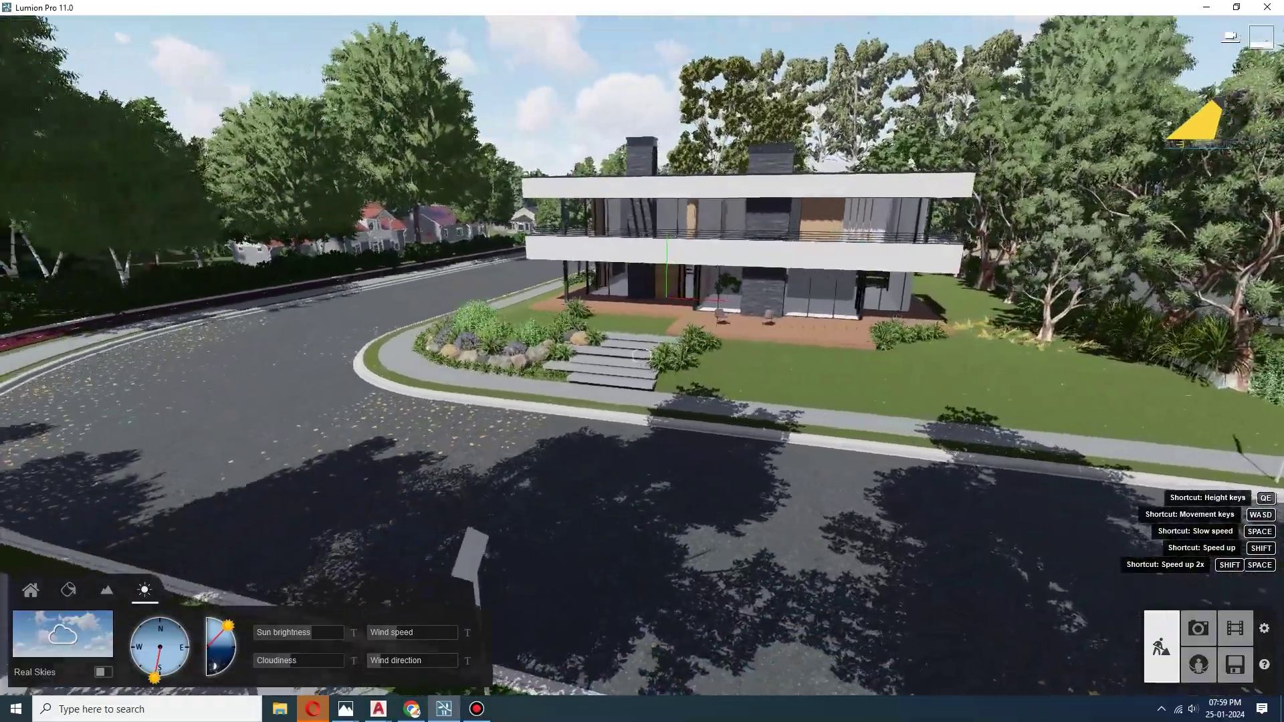
pyautogui.moveTo(641, 356); pyautogui.dragTo(642, 356, button='right')
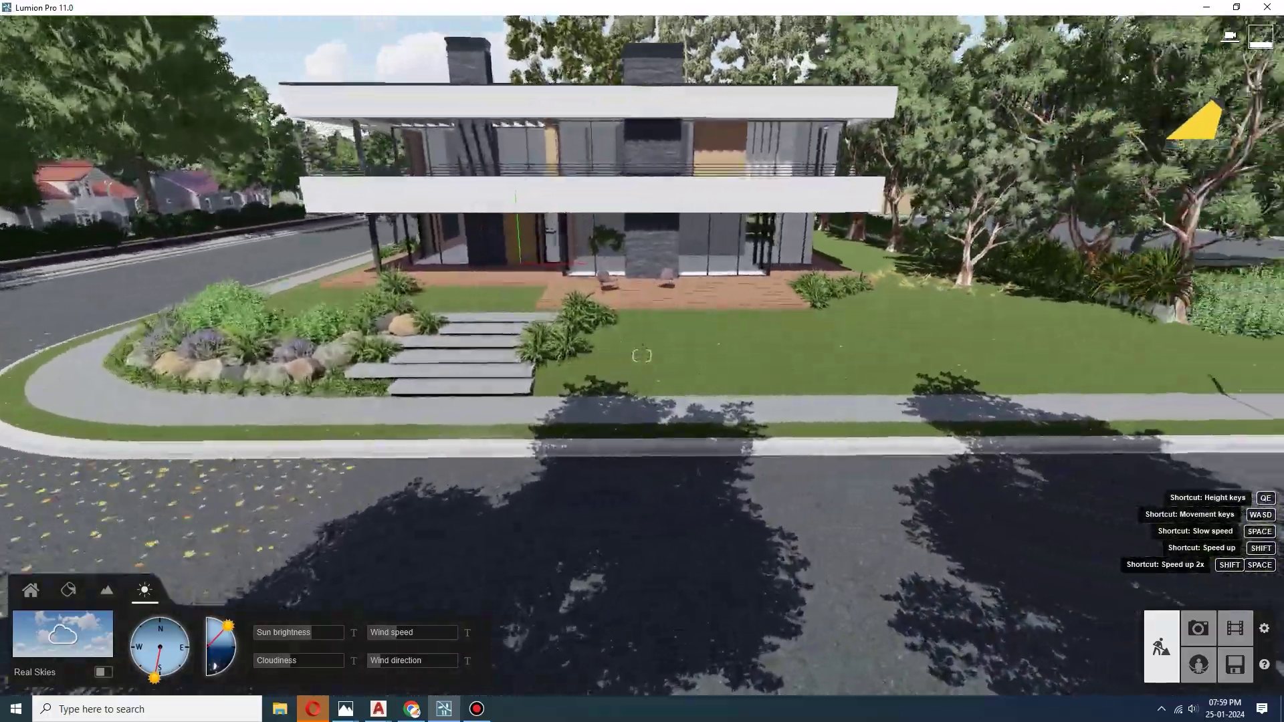
pyautogui.press('s')
pyautogui.press('a')
pyautogui.press('s')
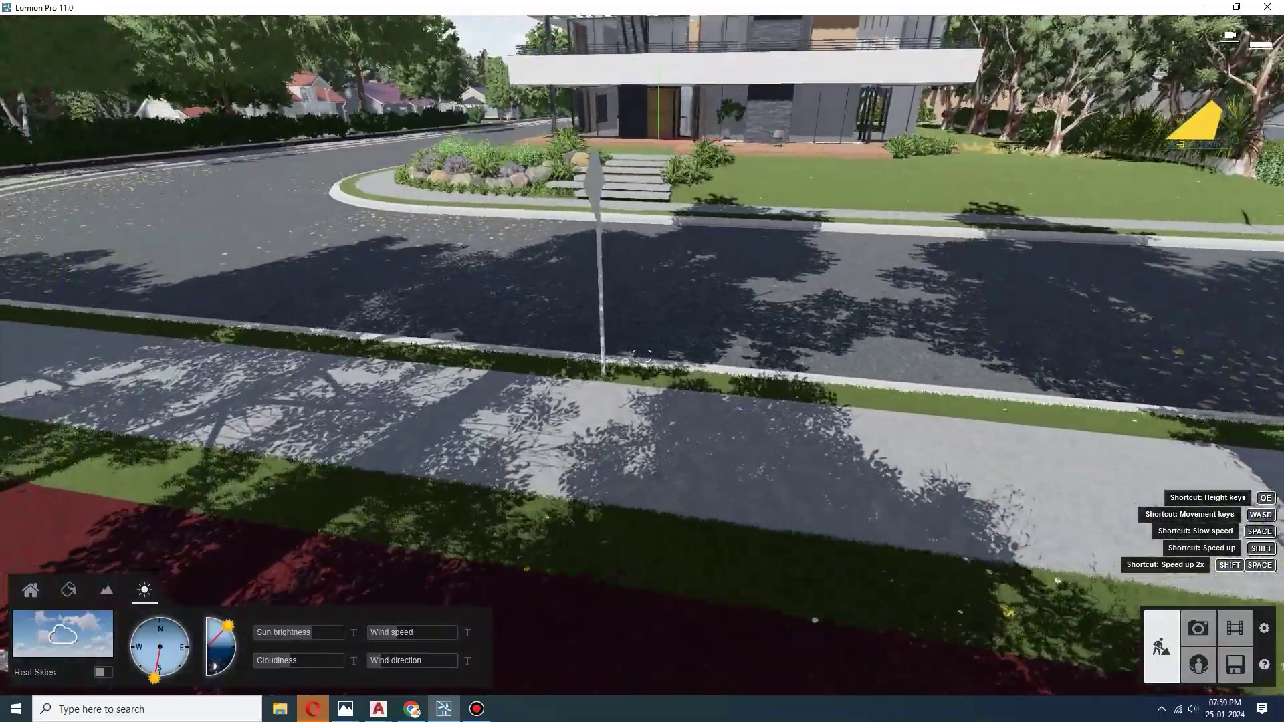
pyautogui.press('s')
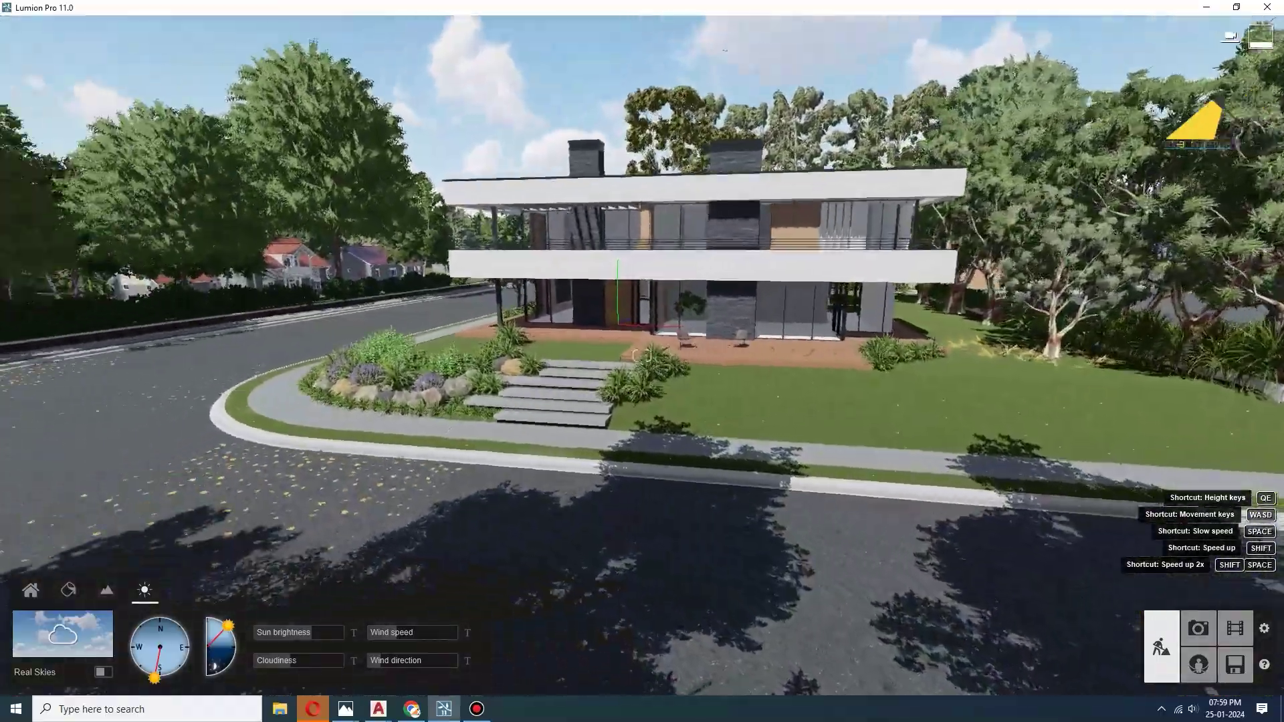
pyautogui.press('w')
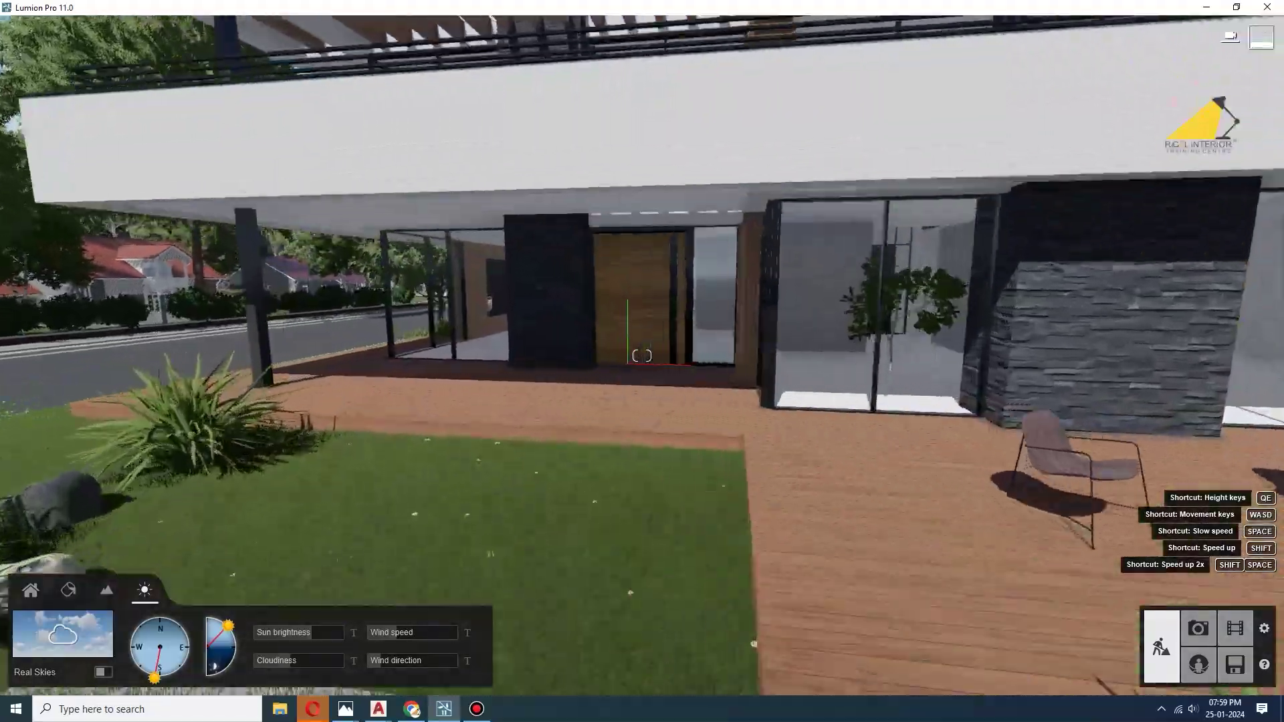
pyautogui.press('w')
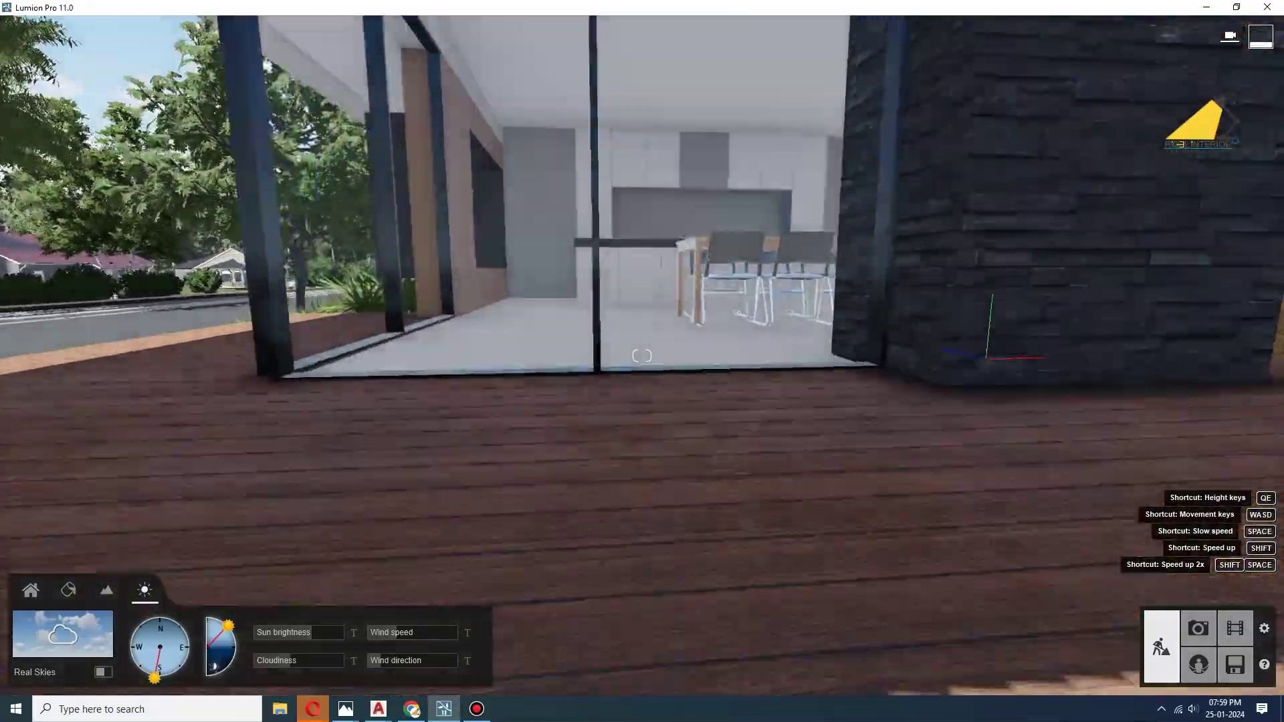
pyautogui.press('q')
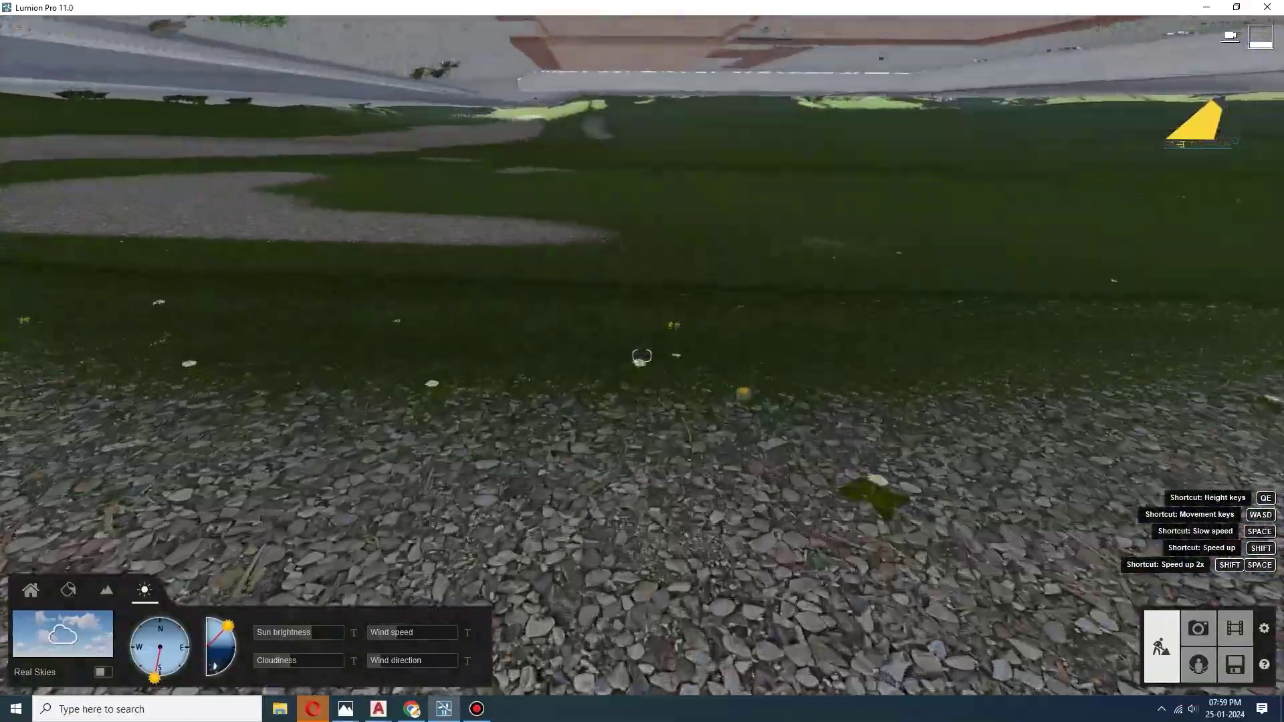
pyautogui.press('s')
pyautogui.press('w')
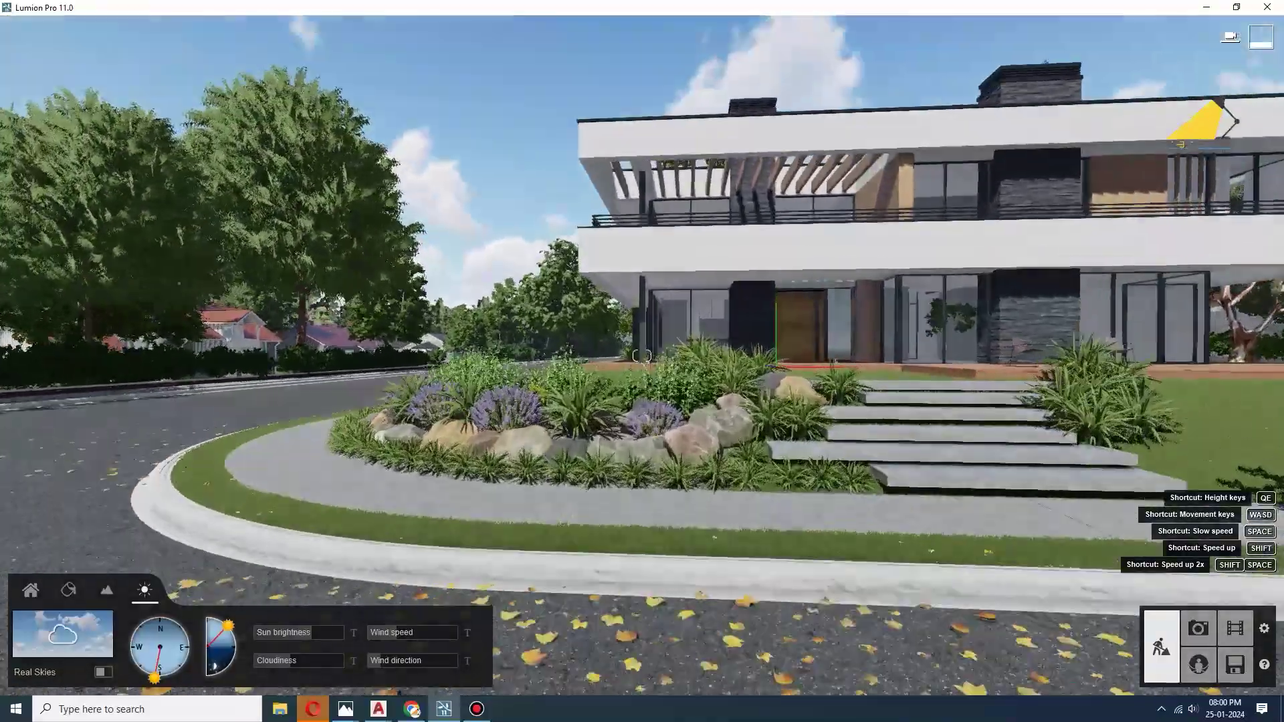
pyautogui.press('w')
pyautogui.press('w')
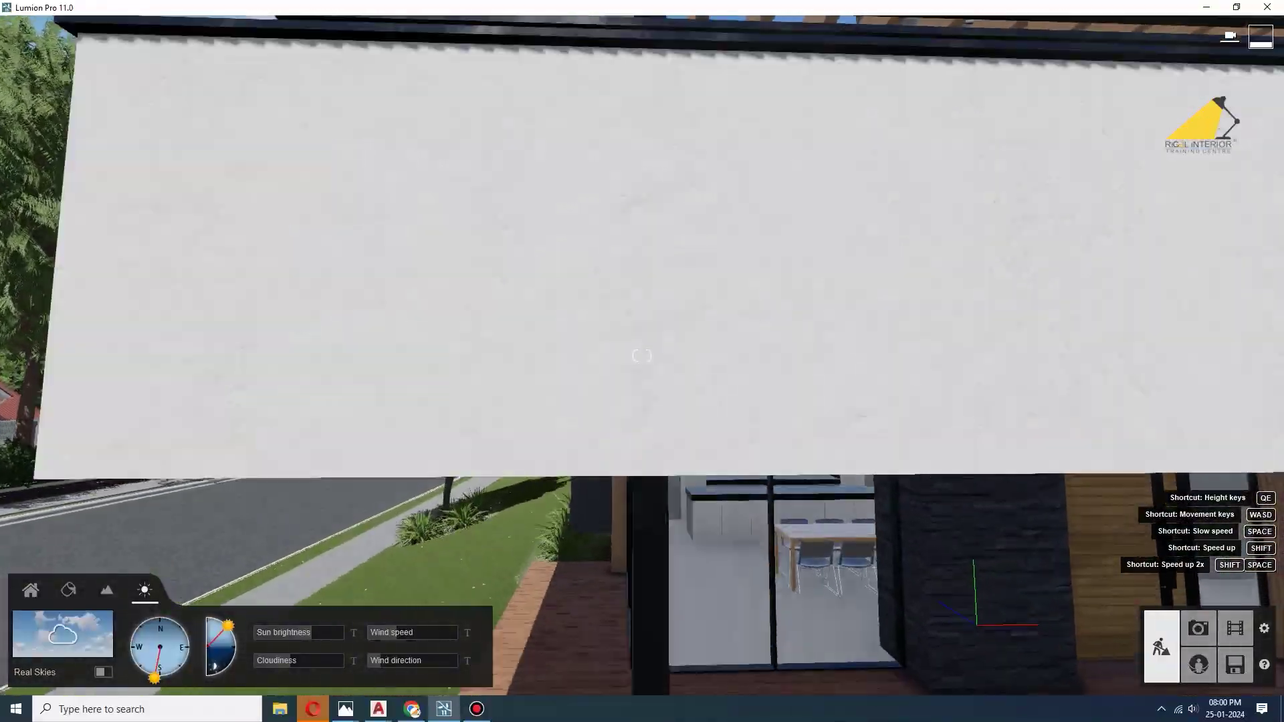
pyautogui.press('s')
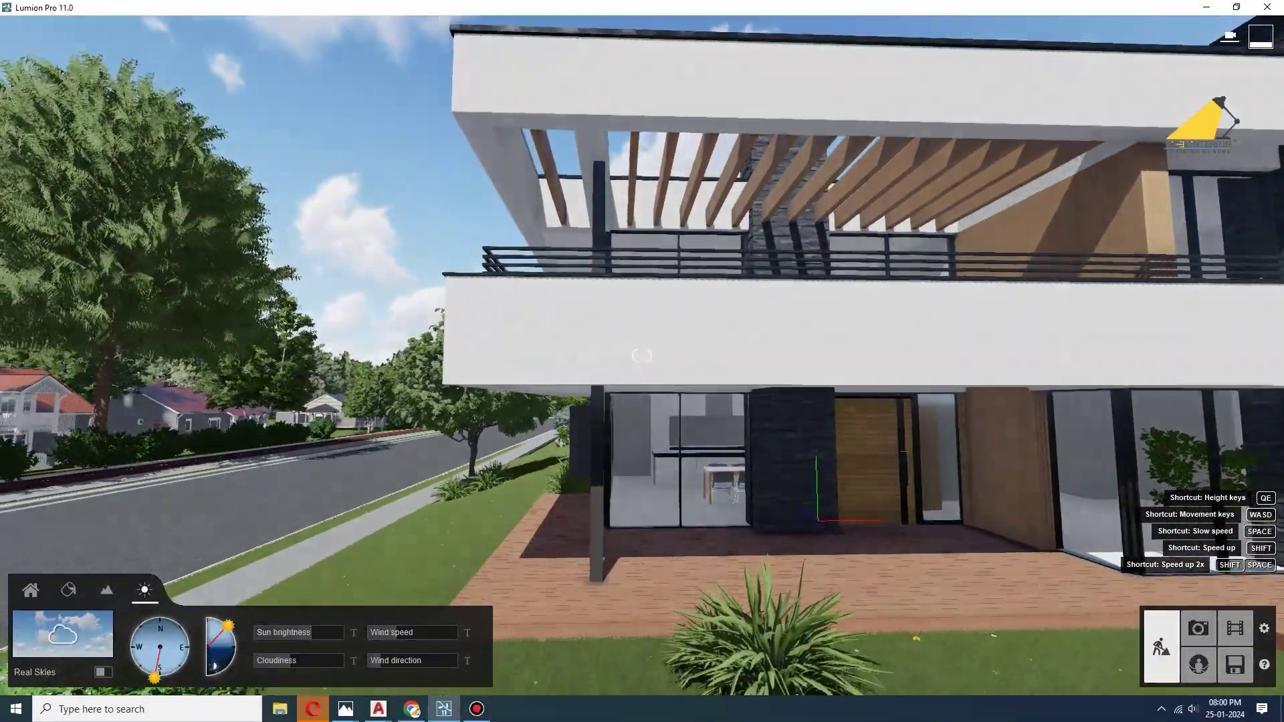
pyautogui.press('w')
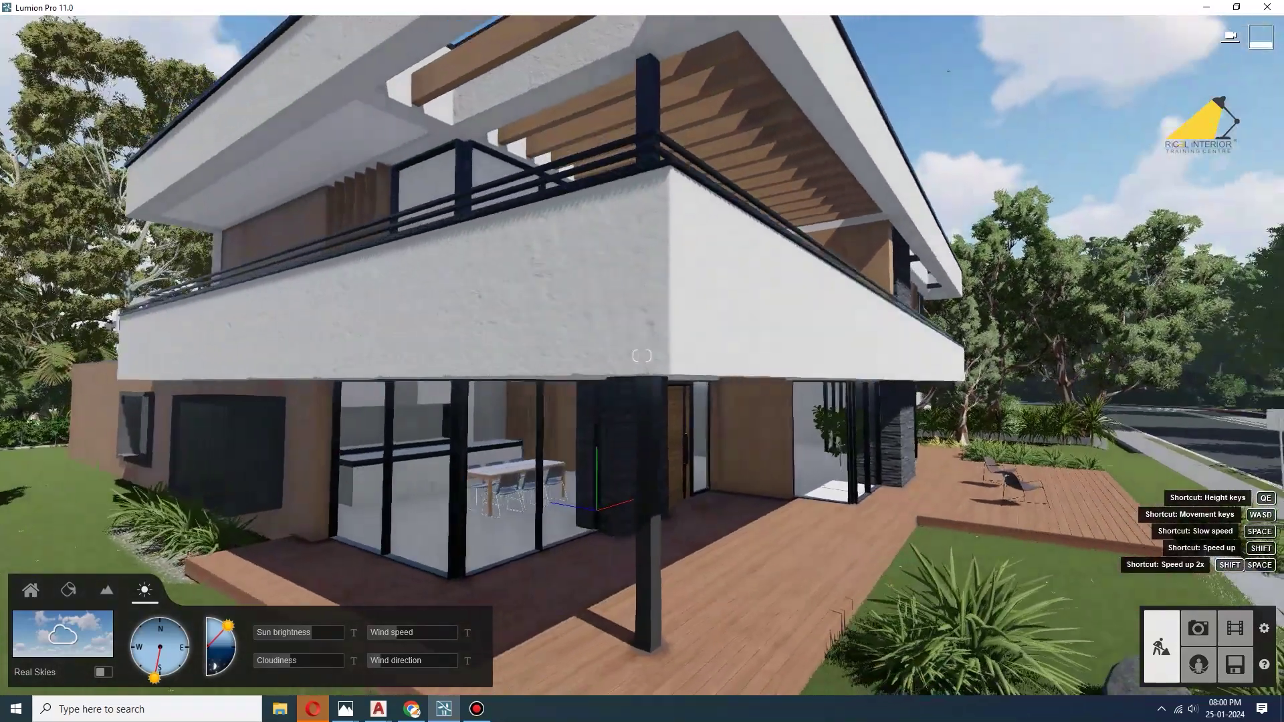
pyautogui.click(1235, 664)
pyautogui.click(611, 264)
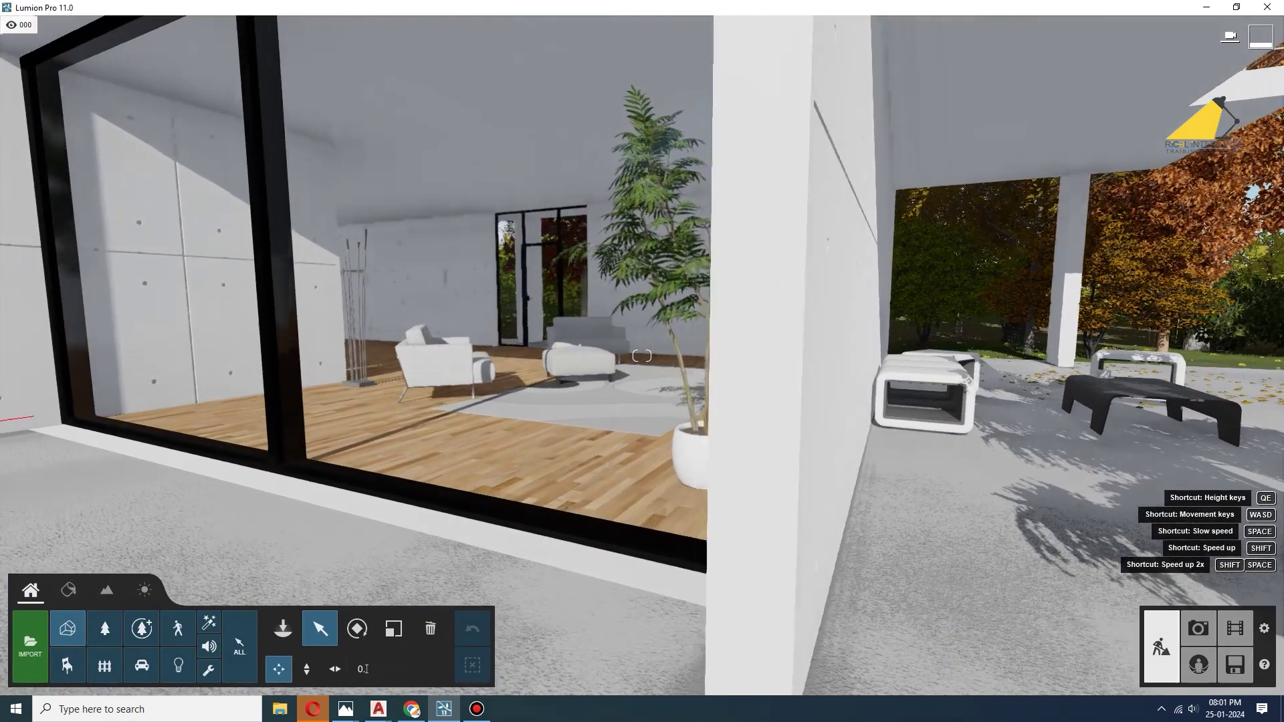
# - Fly past Villa Cabrera's living room glazing and circle the pool terrace
pyautogui.press('a')
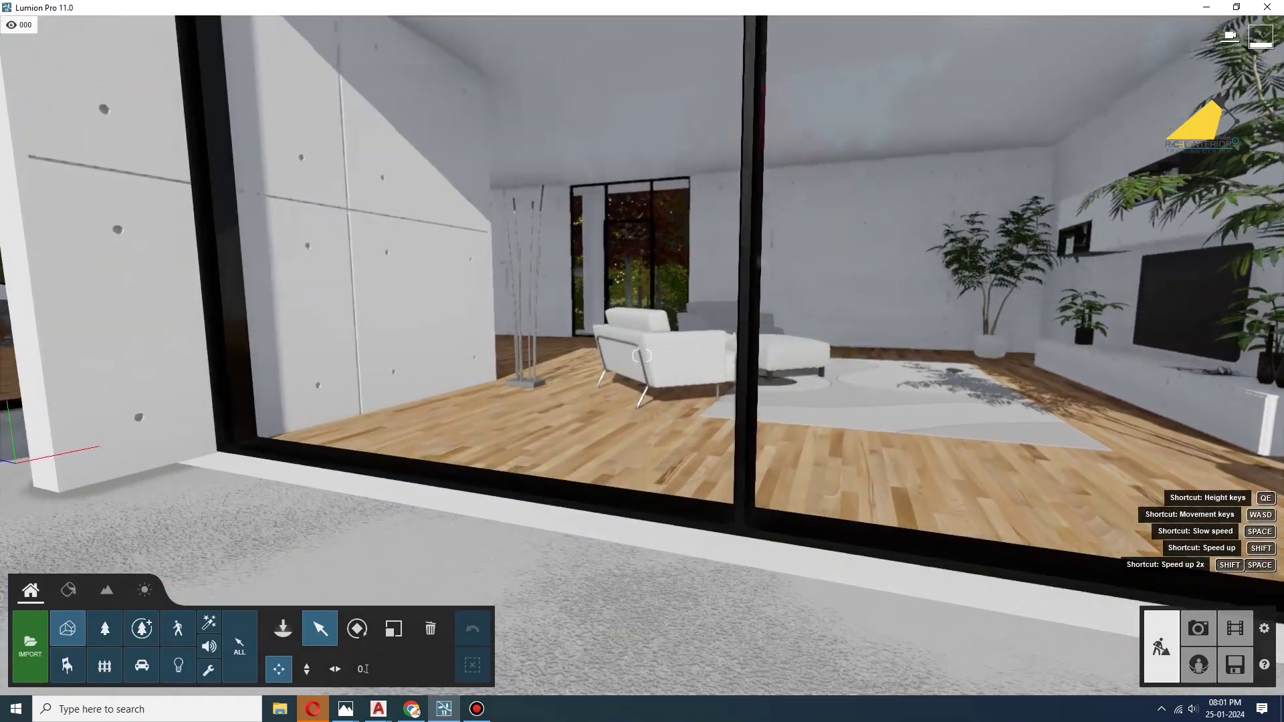
pyautogui.press('a')
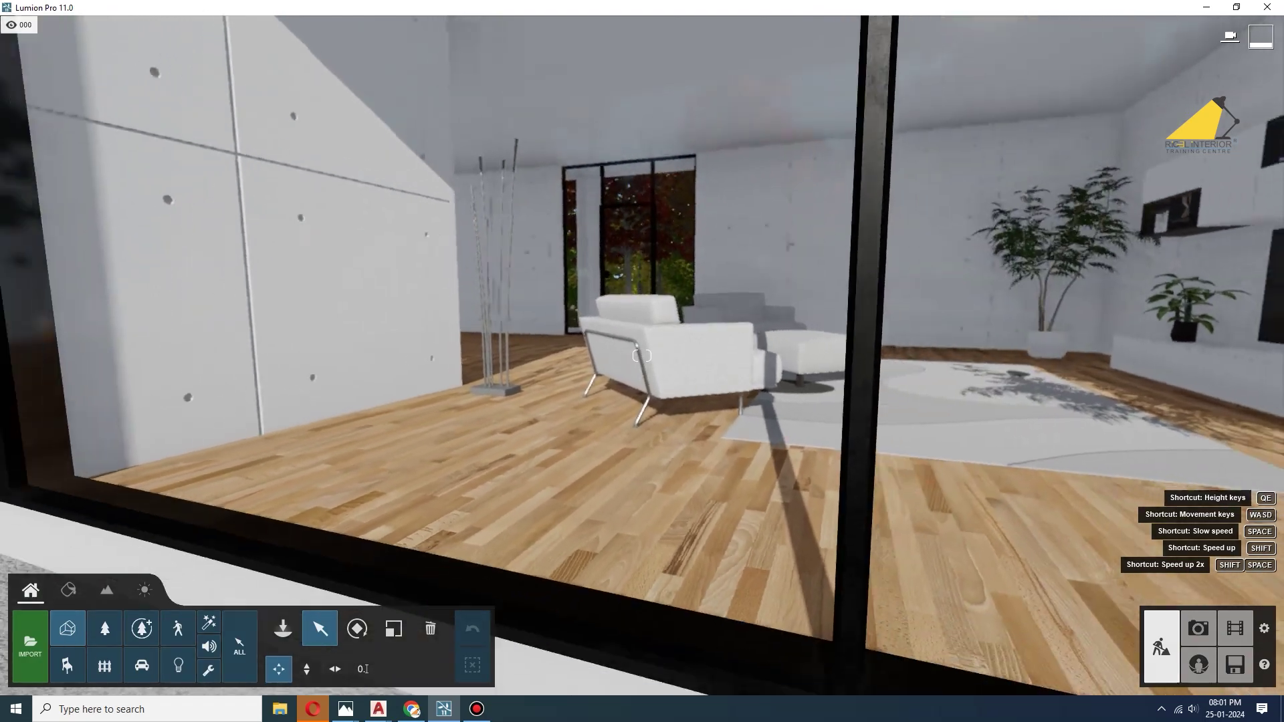
pyautogui.press('a')
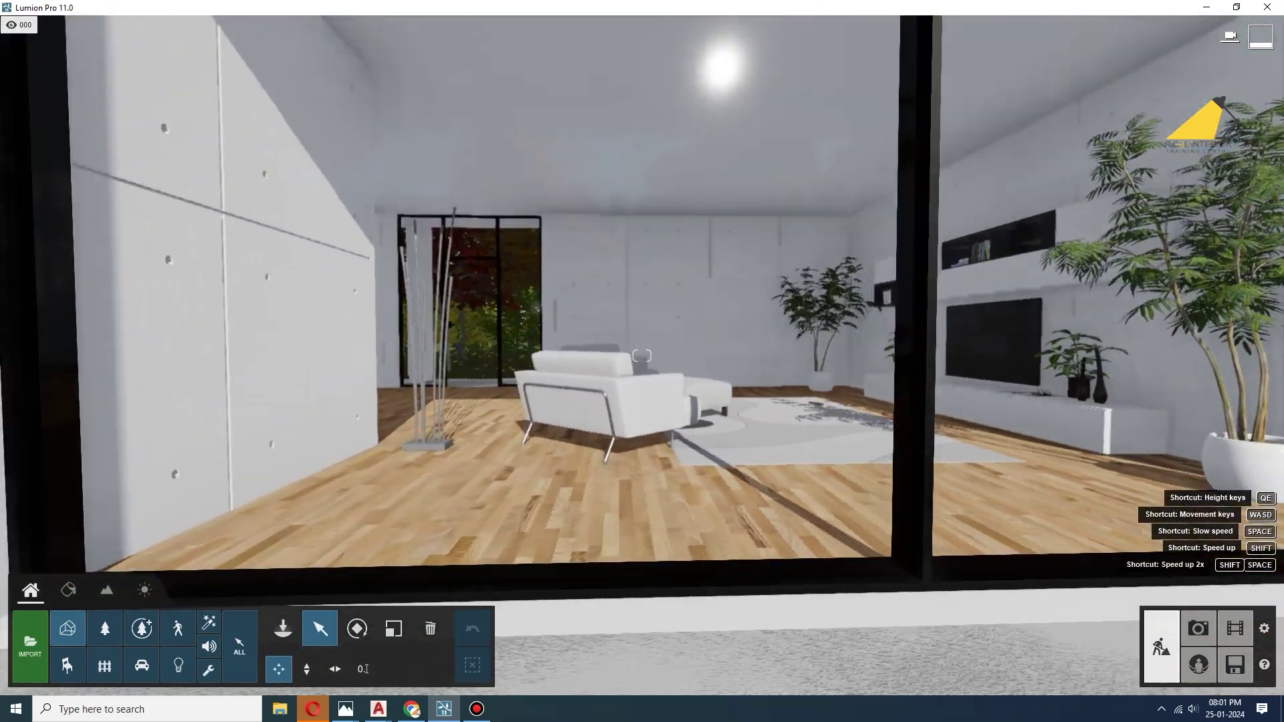
pyautogui.press('a')
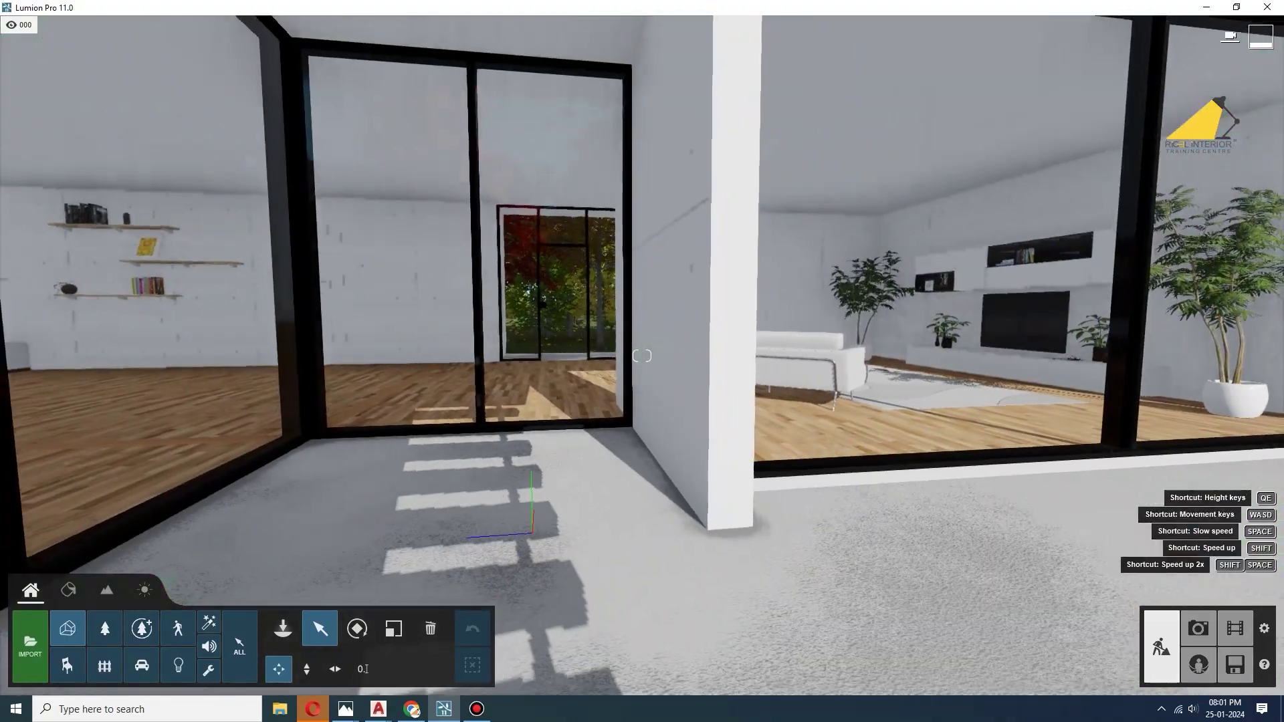
pyautogui.press('a')
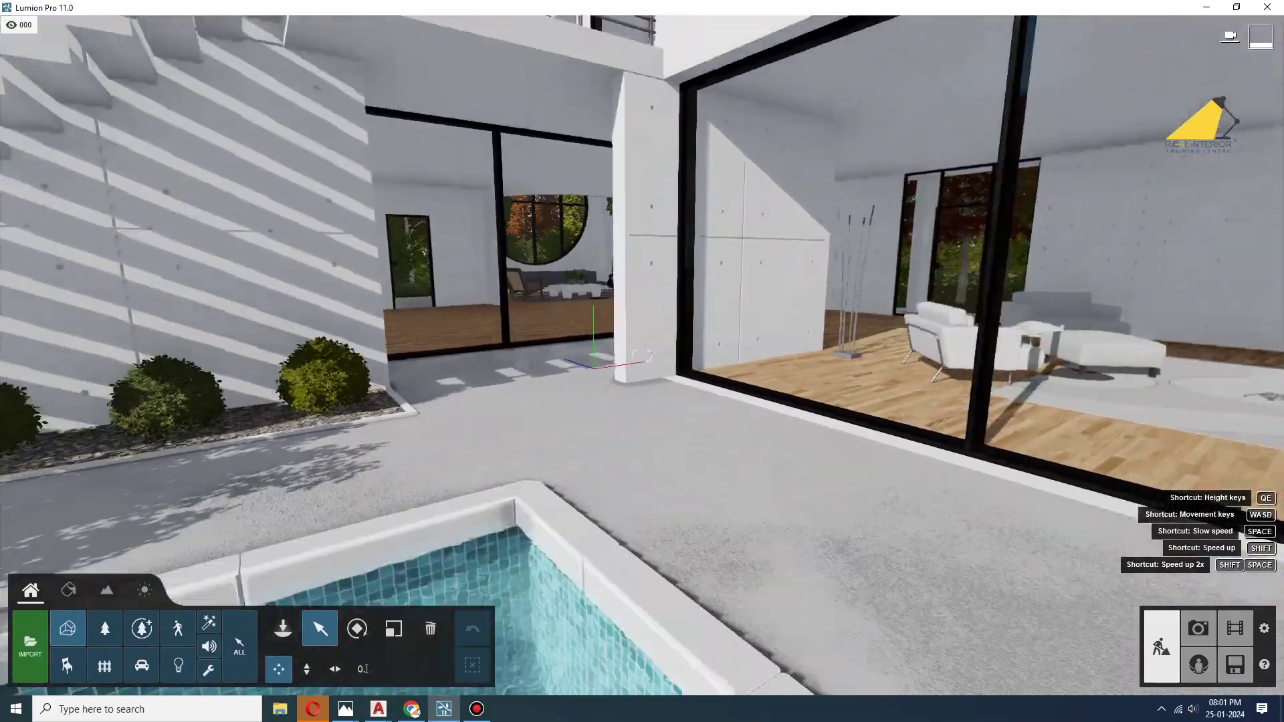
pyautogui.press('s')
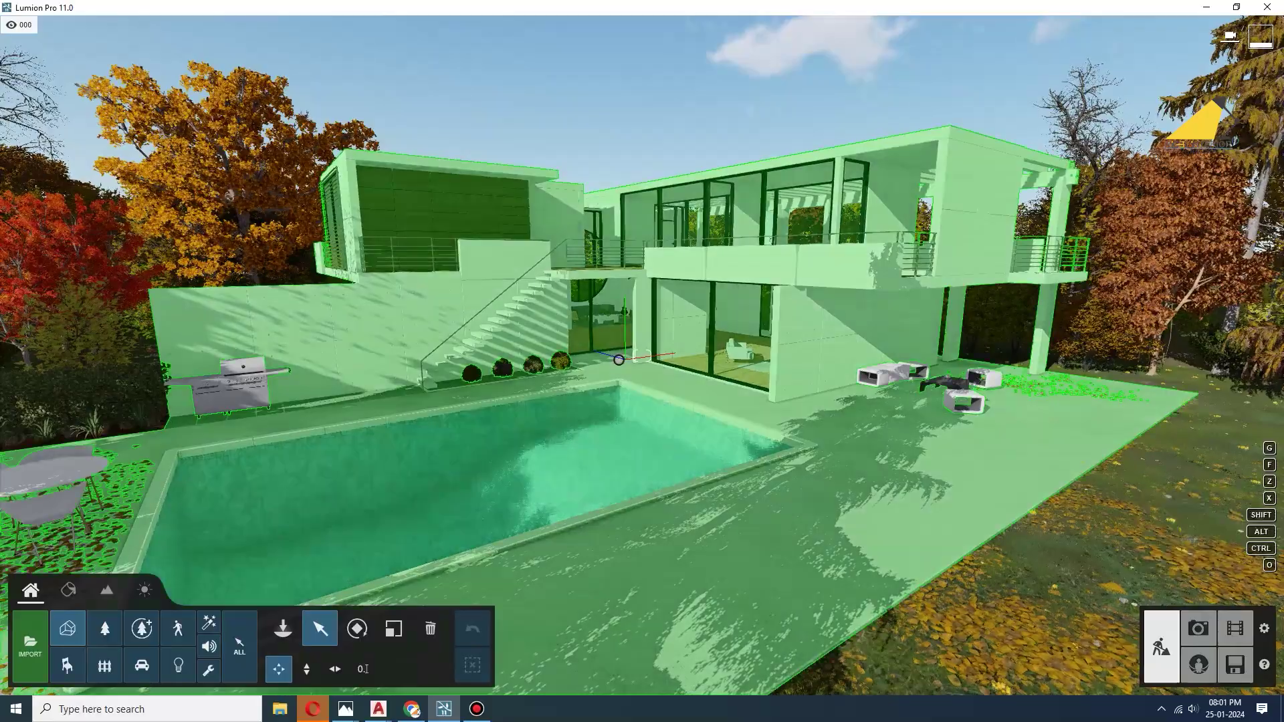
pyautogui.press('a')
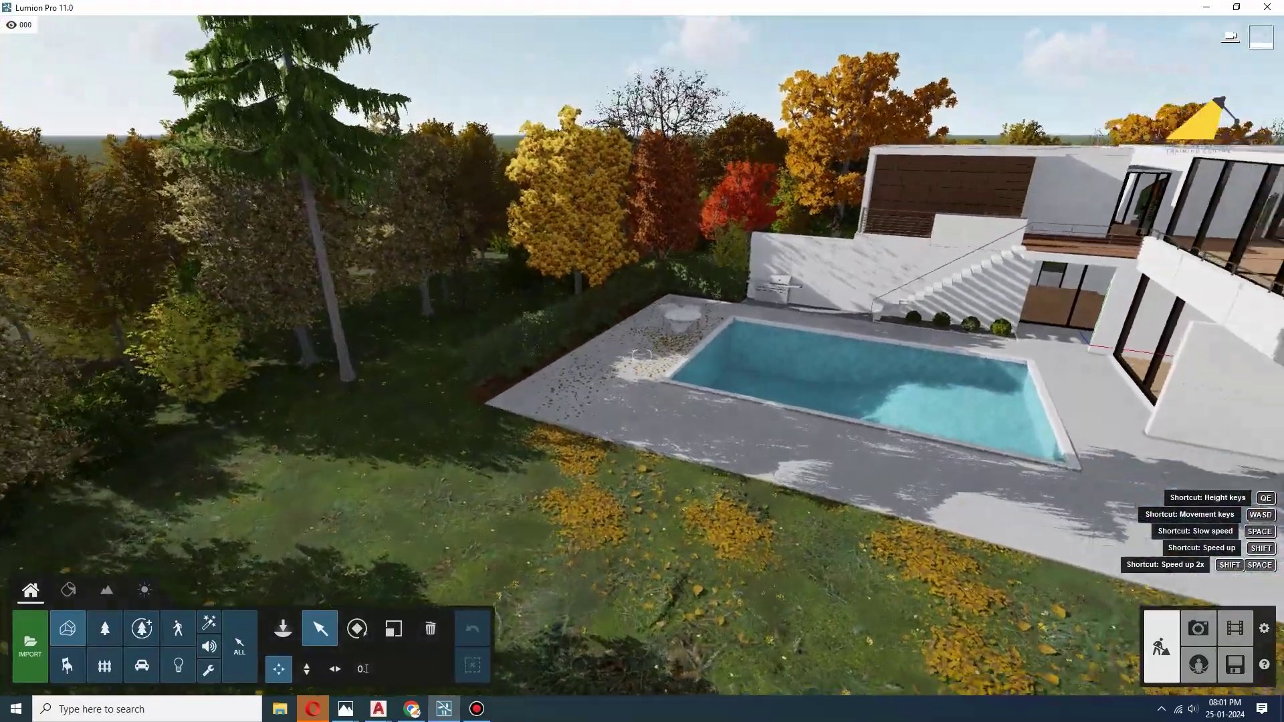
pyautogui.press('d')
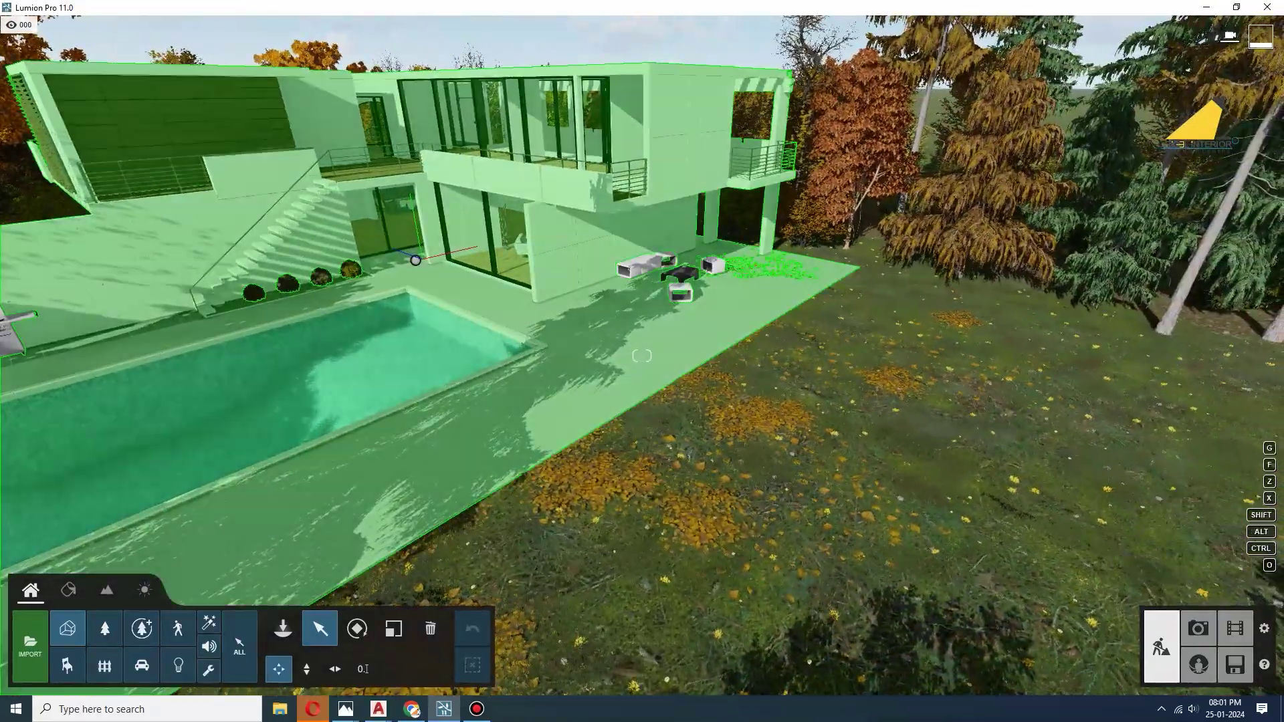
pyautogui.press('s')
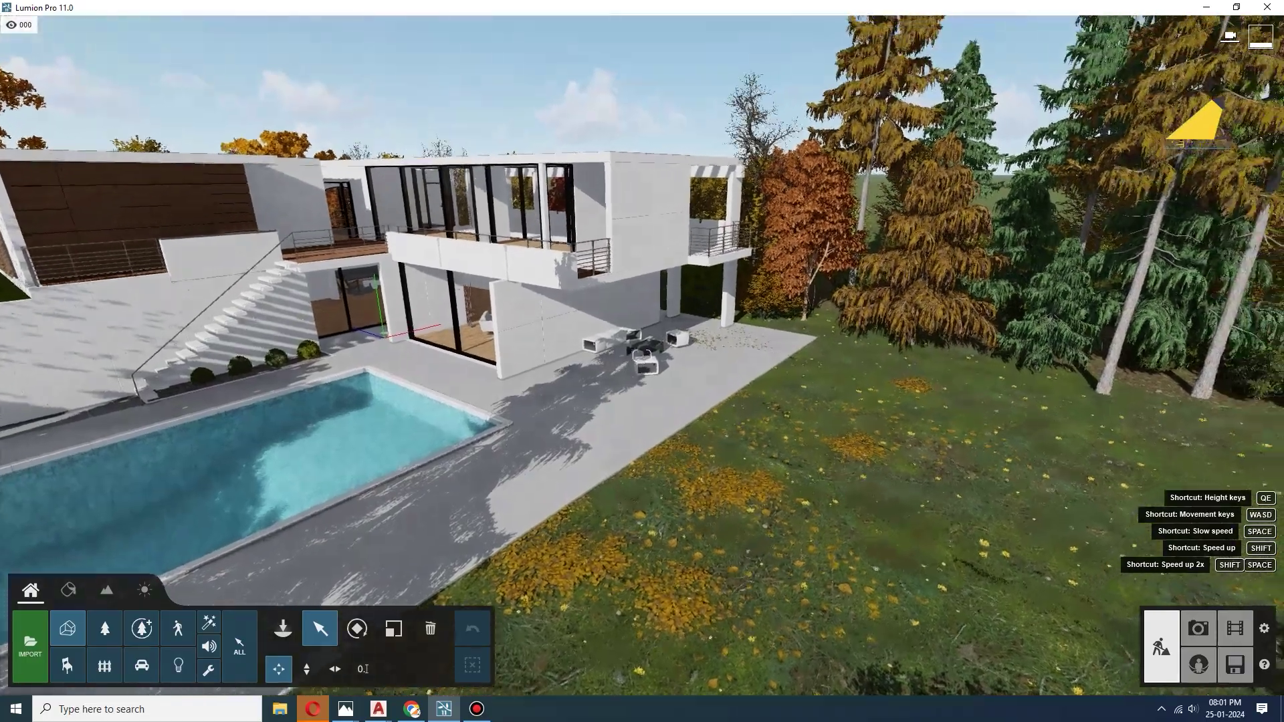
pyautogui.press('a')
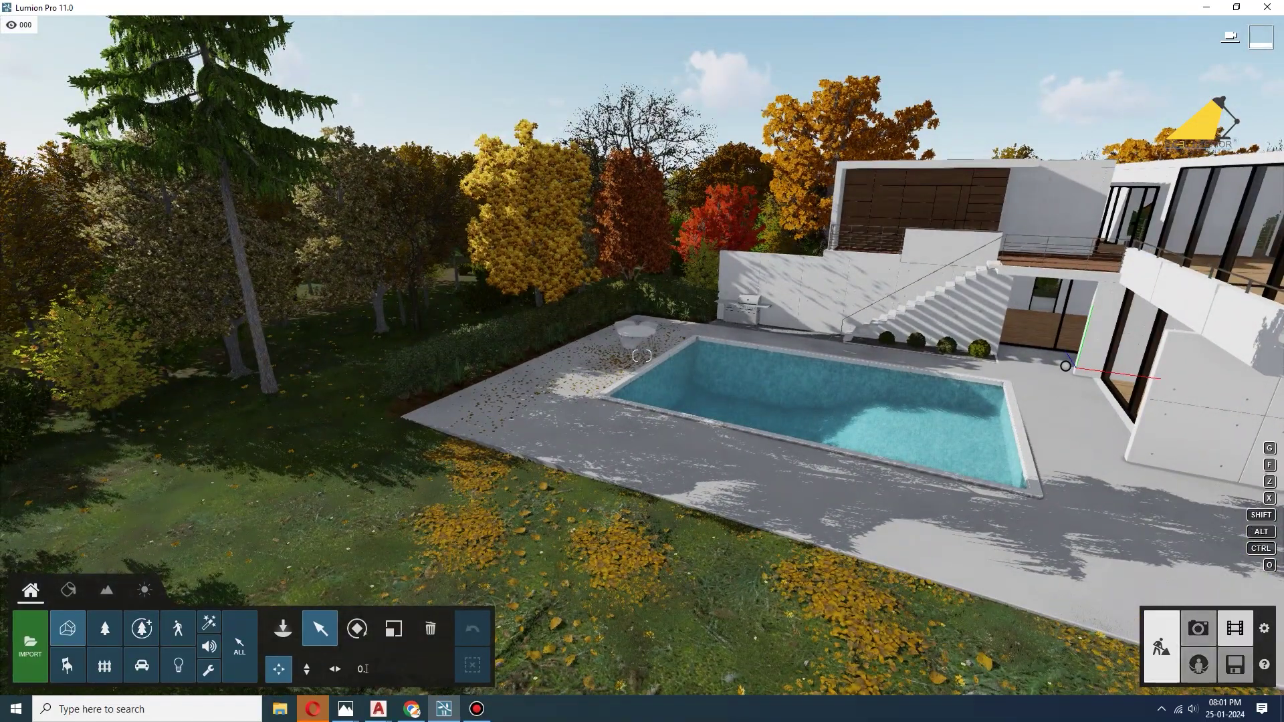
# - Switch to Movie mode and preview the pool shot and two other clips
pyautogui.click(1235, 629)
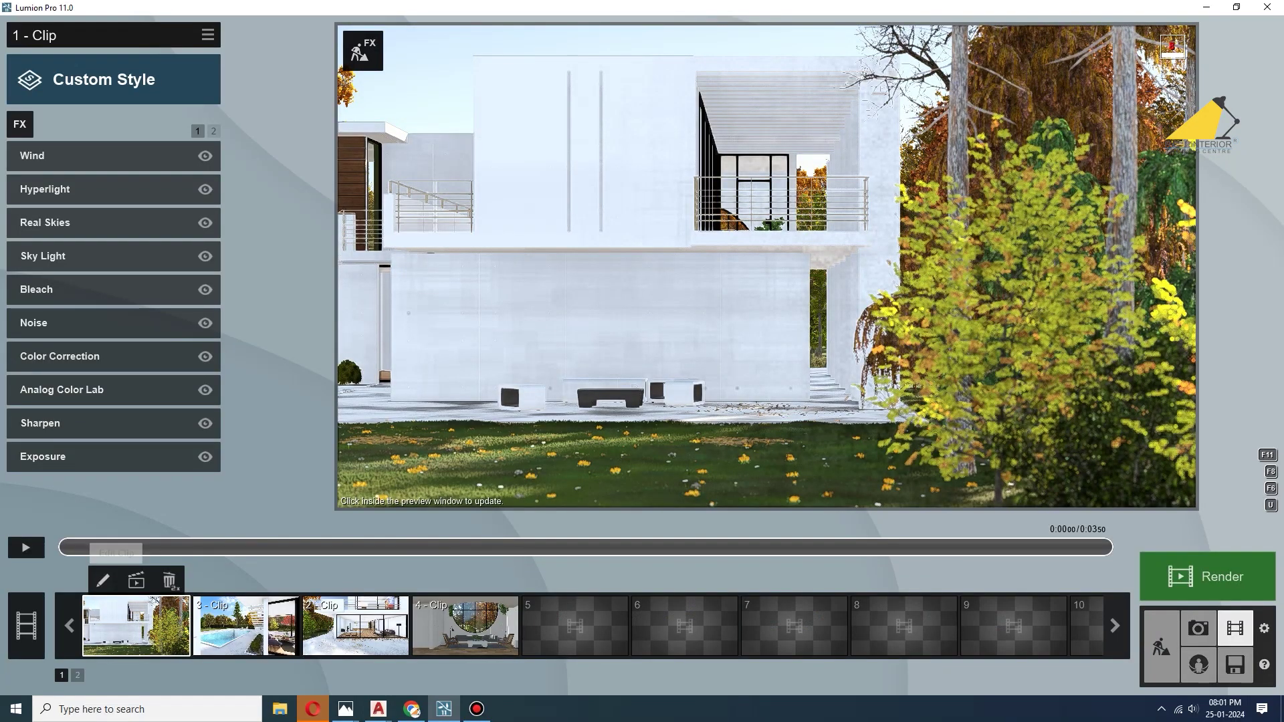
pyautogui.click(227, 625)
pyautogui.click(355, 625)
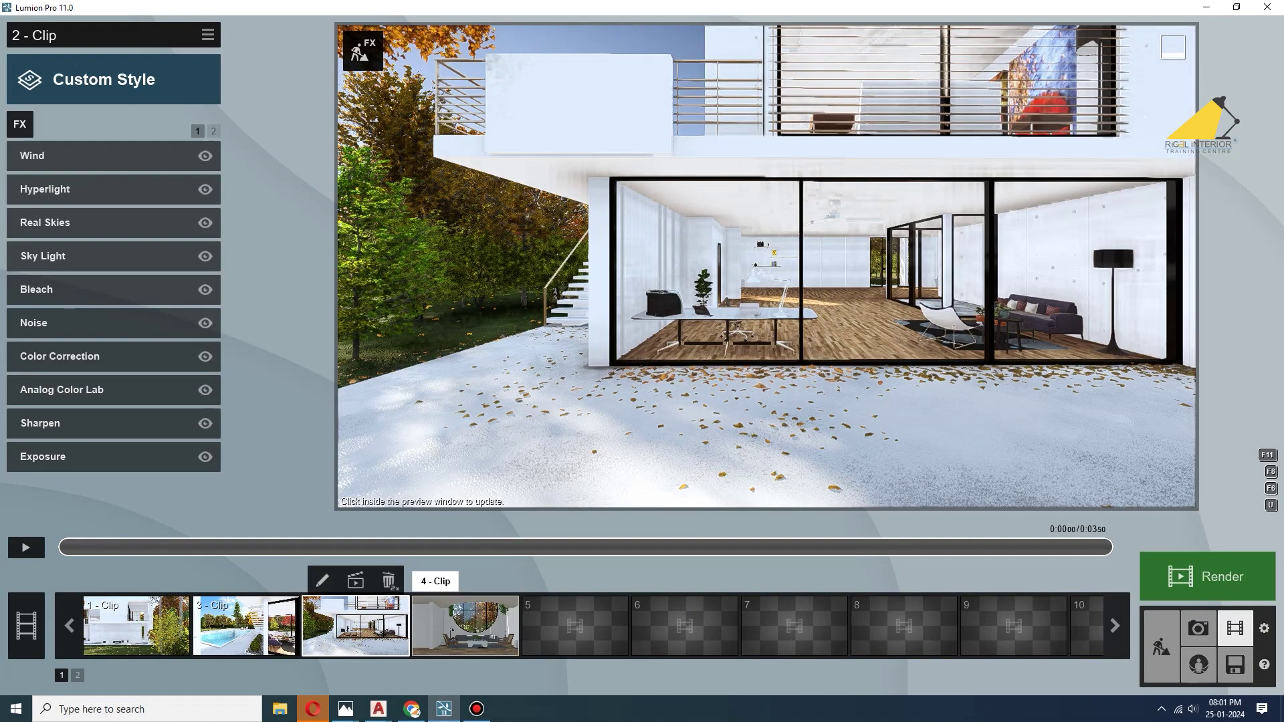
pyautogui.click(465, 626)
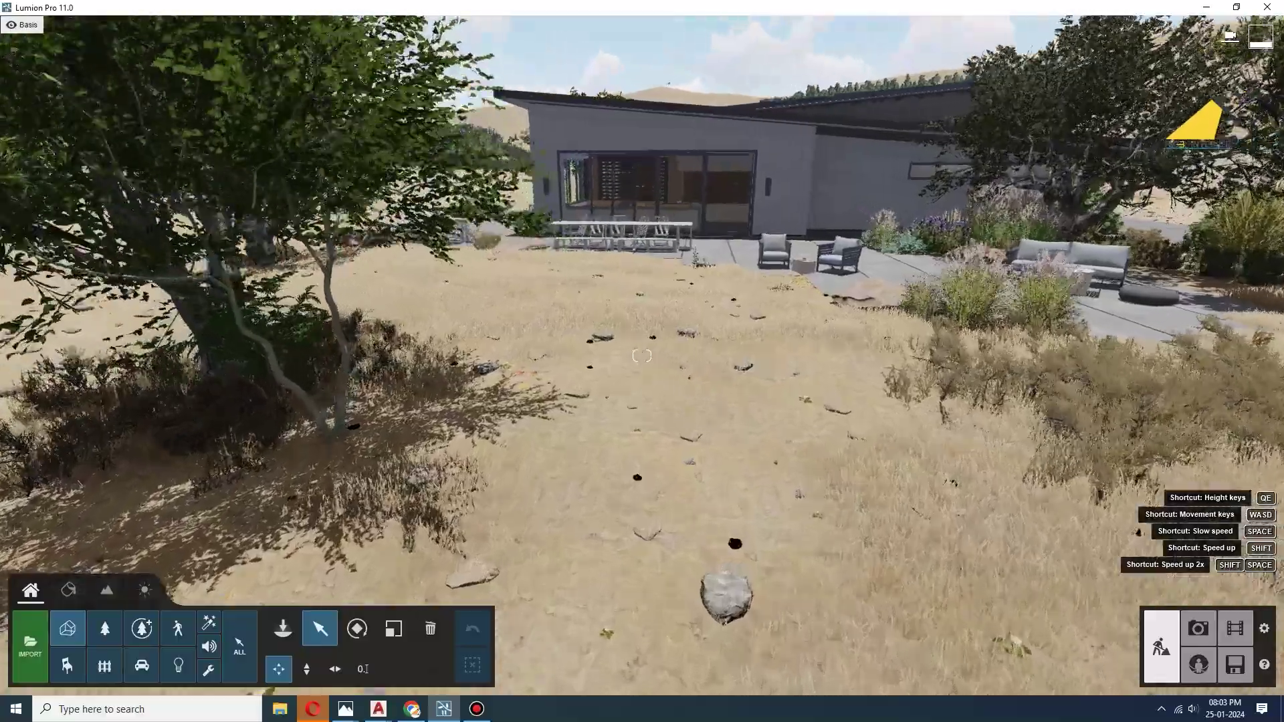
pyautogui.press('w')
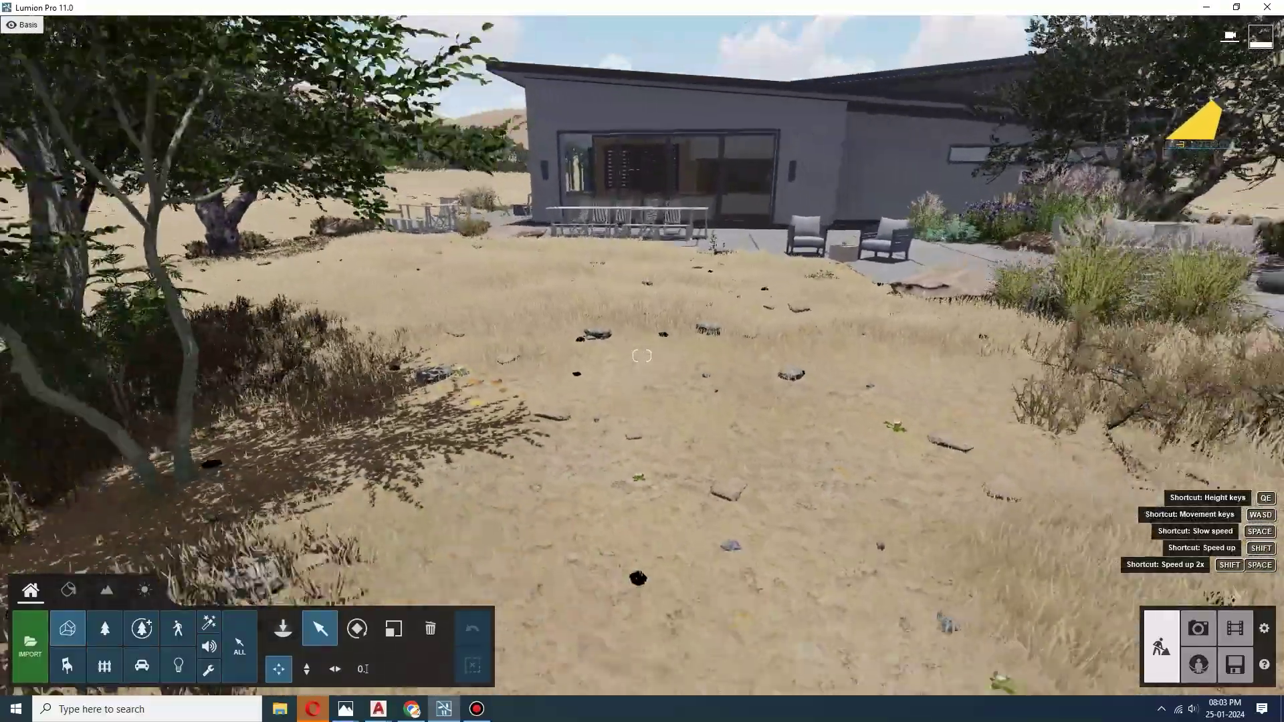
pyautogui.moveTo(642, 355); pyautogui.dragTo(641, 355, button='right')
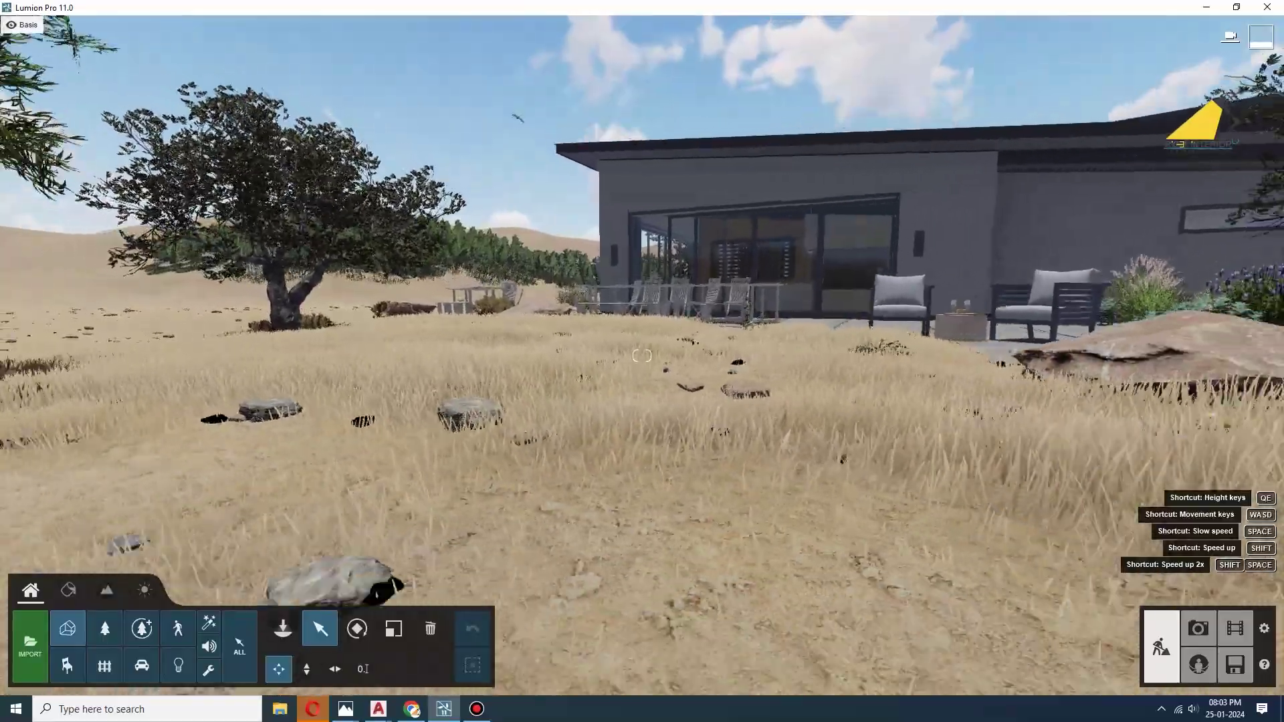
pyautogui.moveTo(642, 356); pyautogui.dragTo(641, 355, button='right')
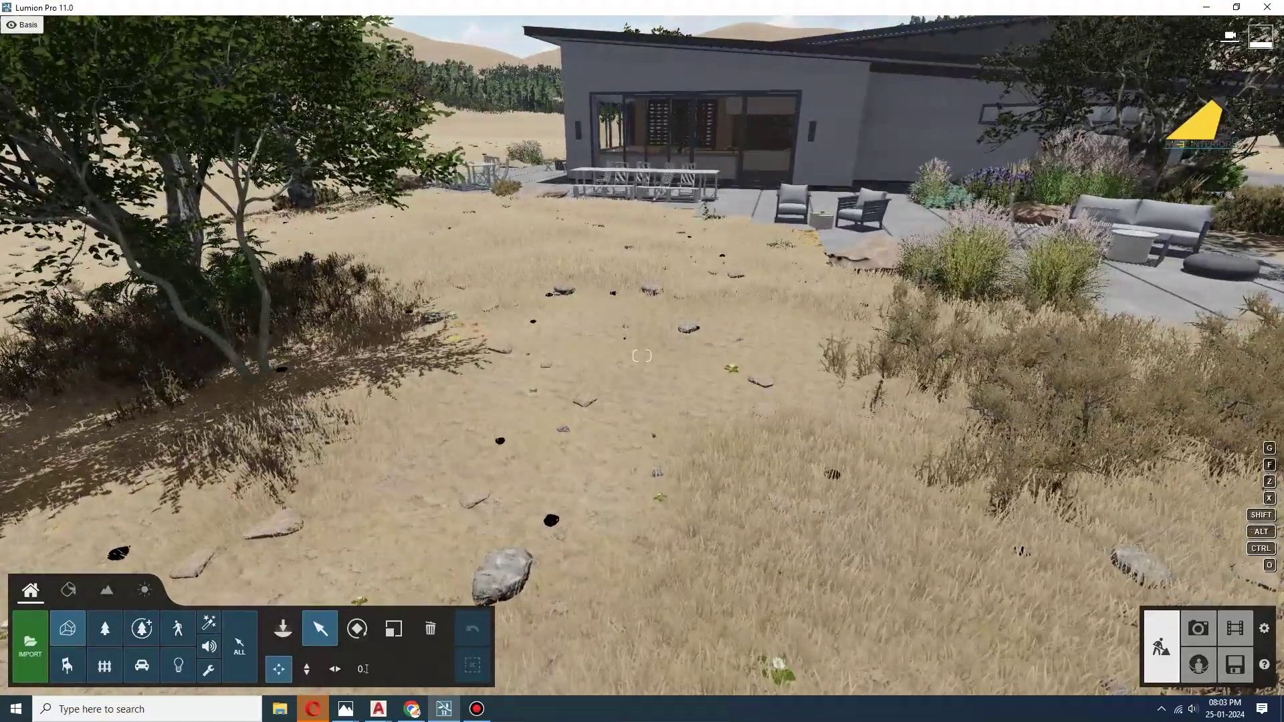
pyautogui.moveTo(641, 356); pyautogui.dragTo(641, 356, button='right')
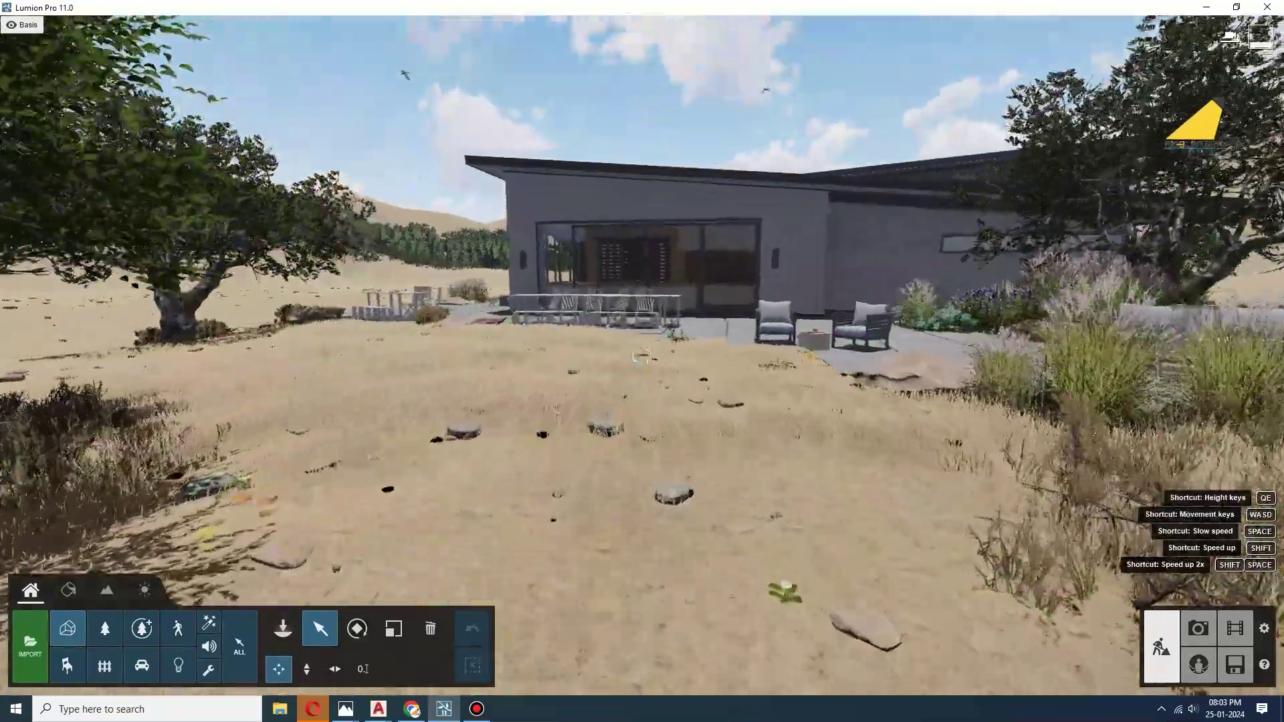